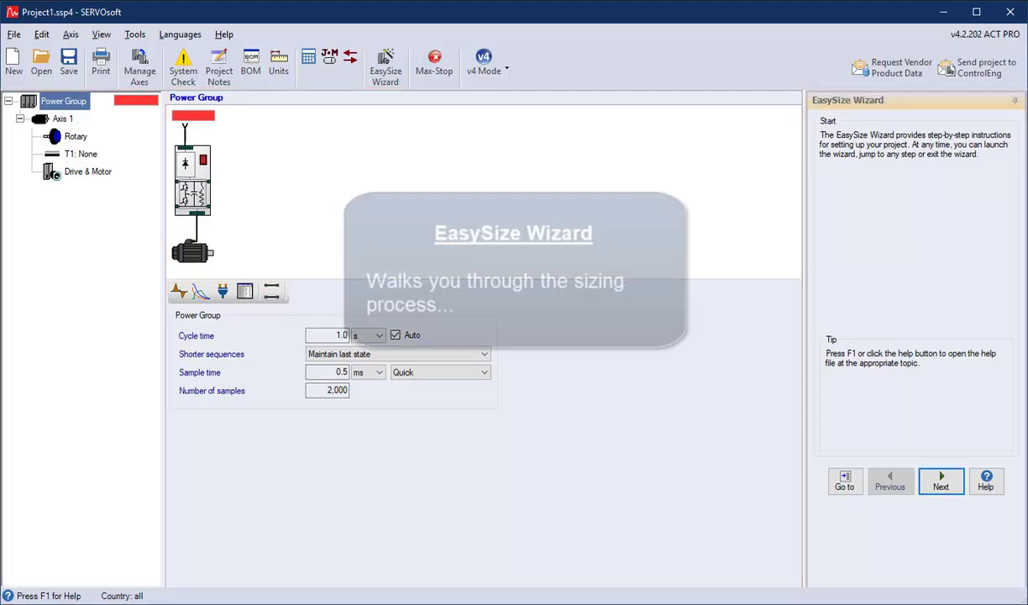
Step: Go through the EasySize Wizard's power group setup and enable the shared bus
{"action": "left_click", "coordinate": [936, 485]}
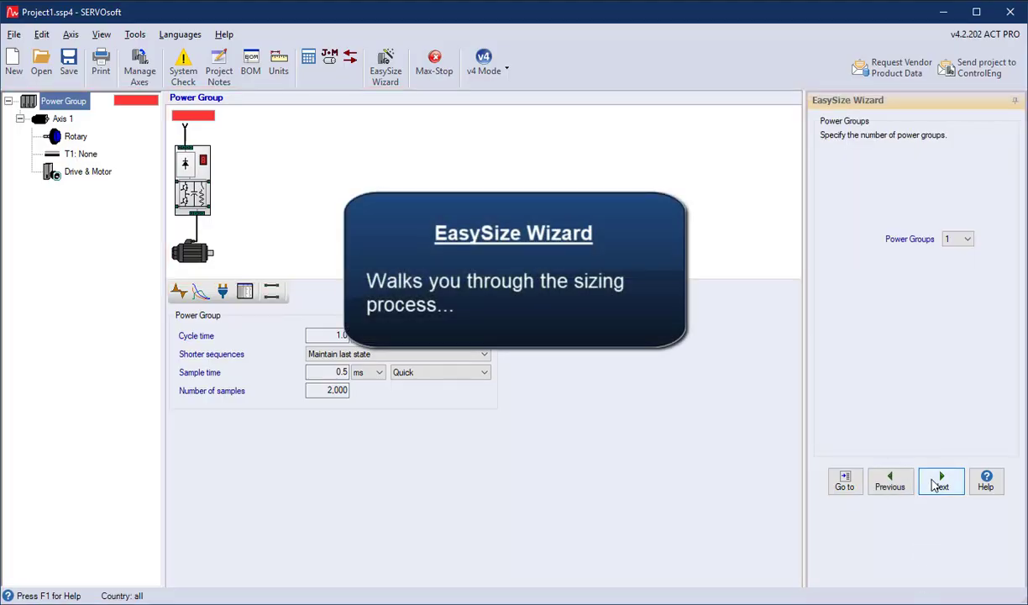
{"action": "left_click", "coordinate": [937, 485]}
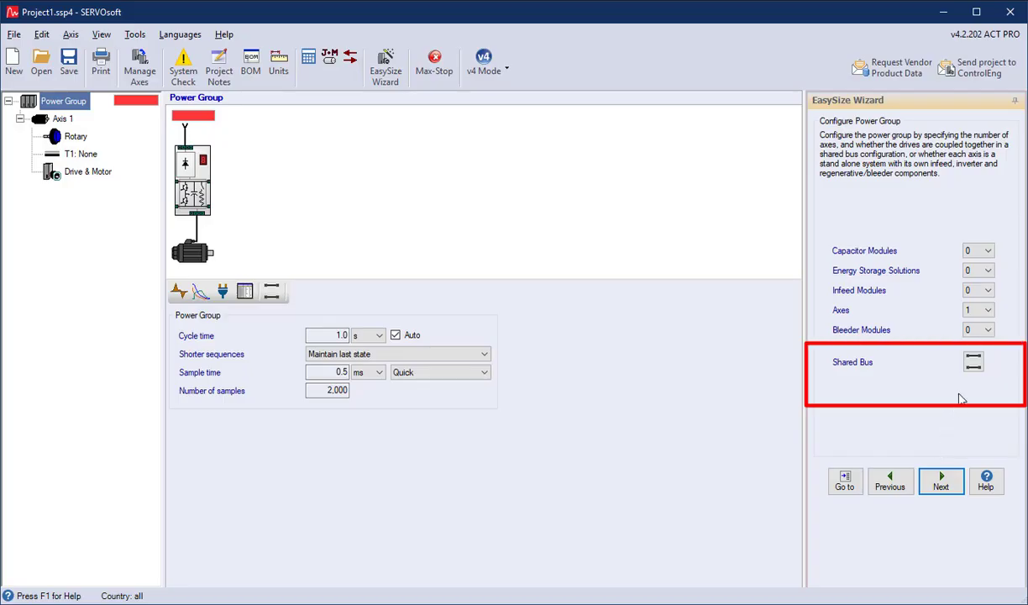
{"action": "left_click", "coordinate": [972, 365]}
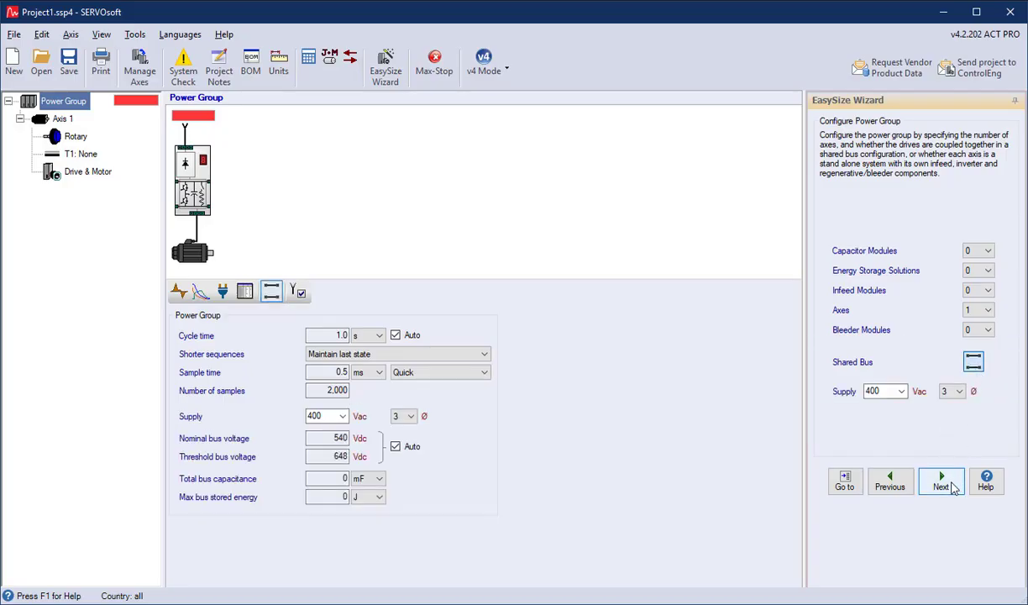
{"action": "left_click", "coordinate": [954, 483]}
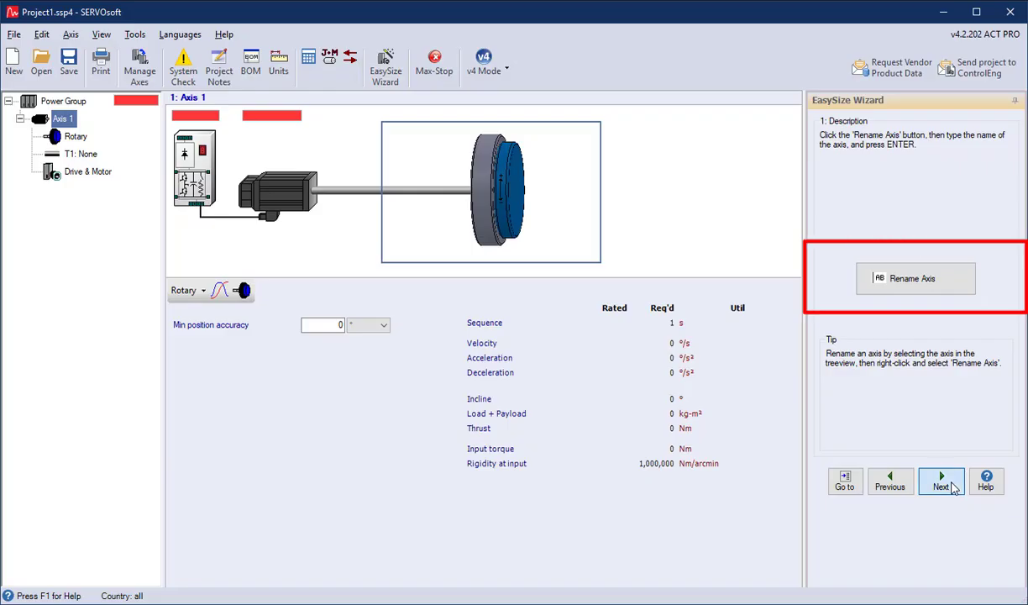
Step: Step through the wizard's axis type, sequence, drive mechanics, transformation, and drive and motor pages for Axis 1
{"action": "left_click", "coordinate": [954, 485]}
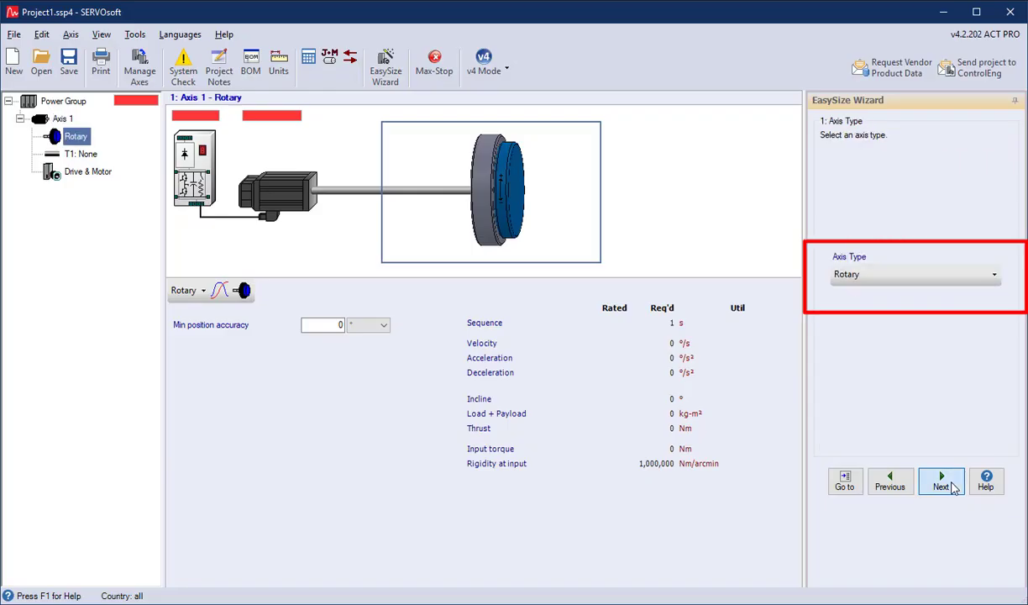
{"action": "left_click", "coordinate": [954, 485]}
{"action": "left_click", "coordinate": [954, 485]}
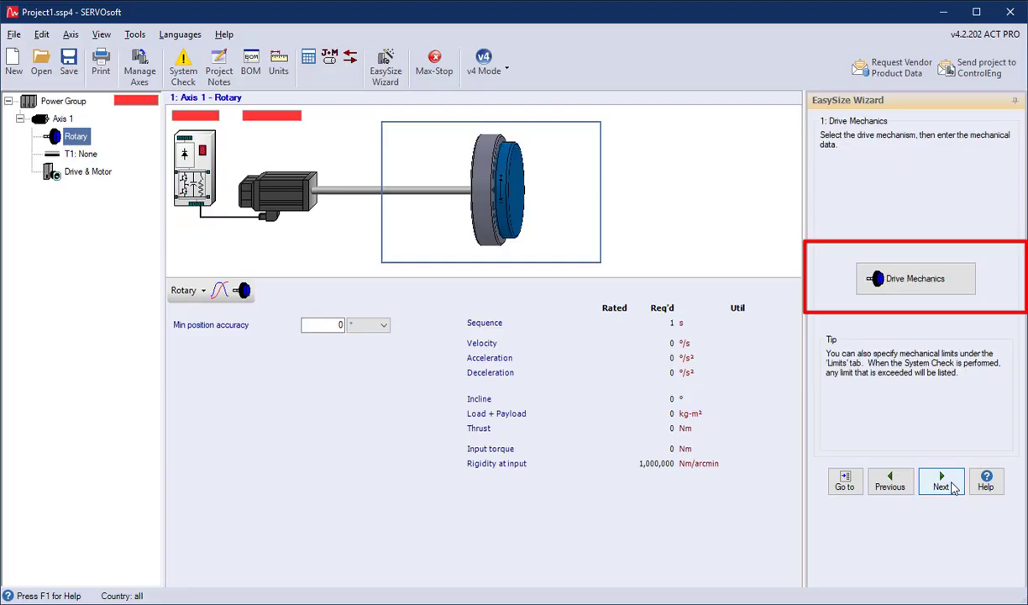
{"action": "left_click", "coordinate": [954, 485]}
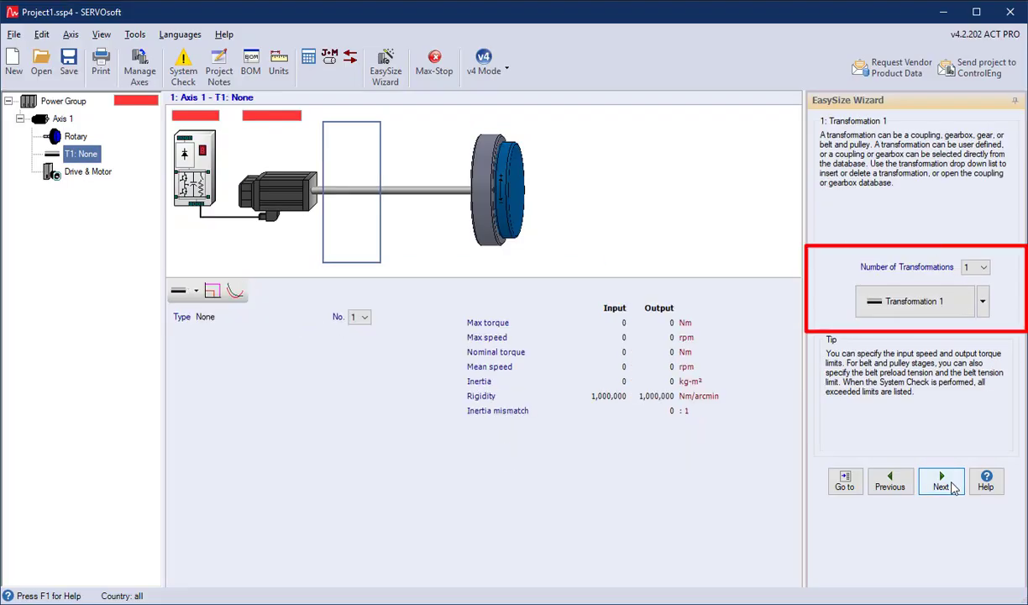
{"action": "left_click", "coordinate": [954, 485]}
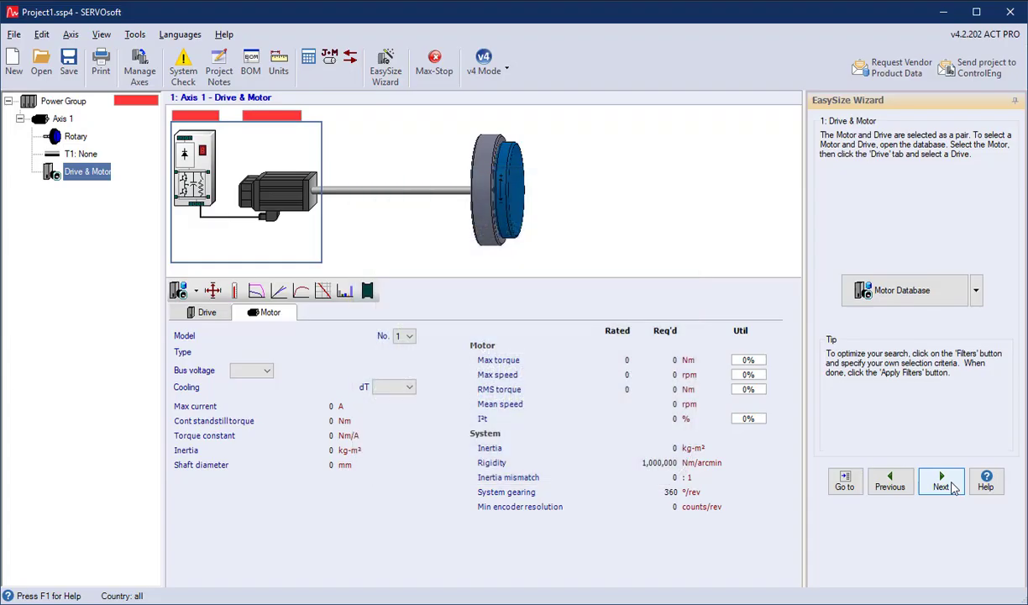
{"action": "left_click", "coordinate": [952, 486]}
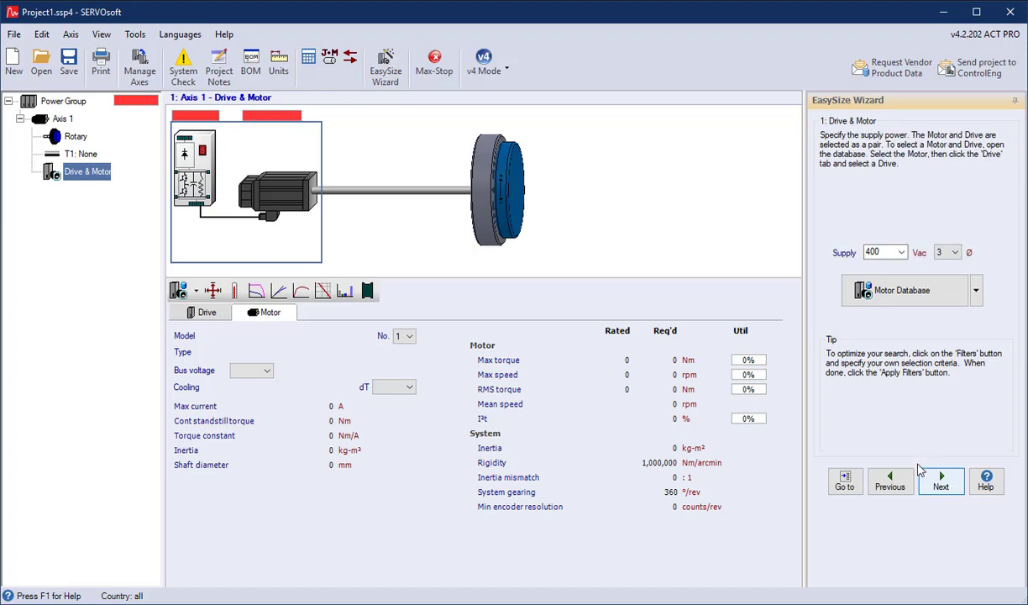
Step: Open the recent Gantry Robot project to view the finished example
{"action": "left_click", "coordinate": [14, 34]}
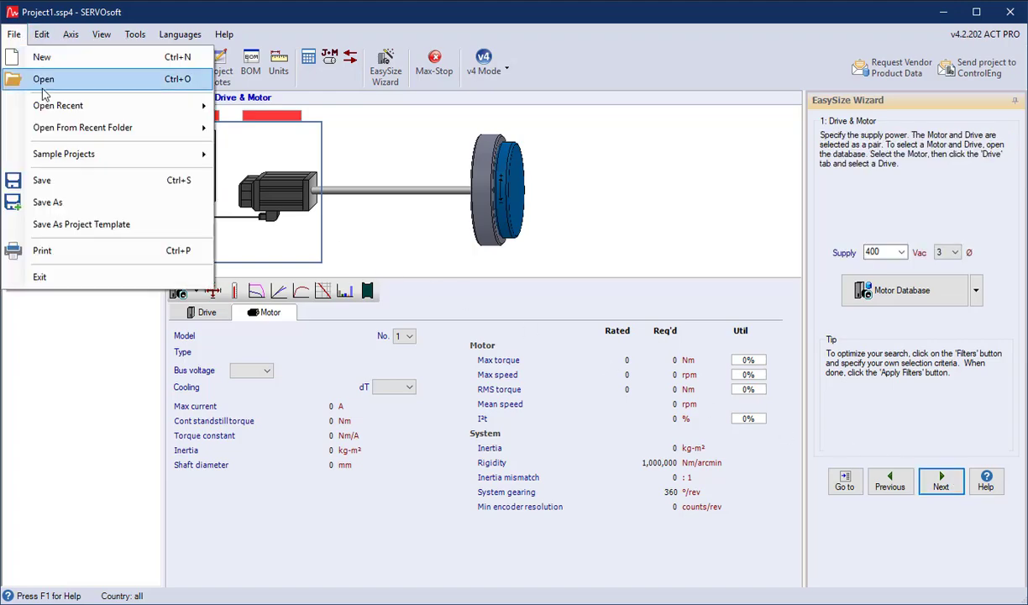
{"action": "mouse_move", "coordinate": [138, 104]}
{"action": "left_click", "coordinate": [277, 103]}
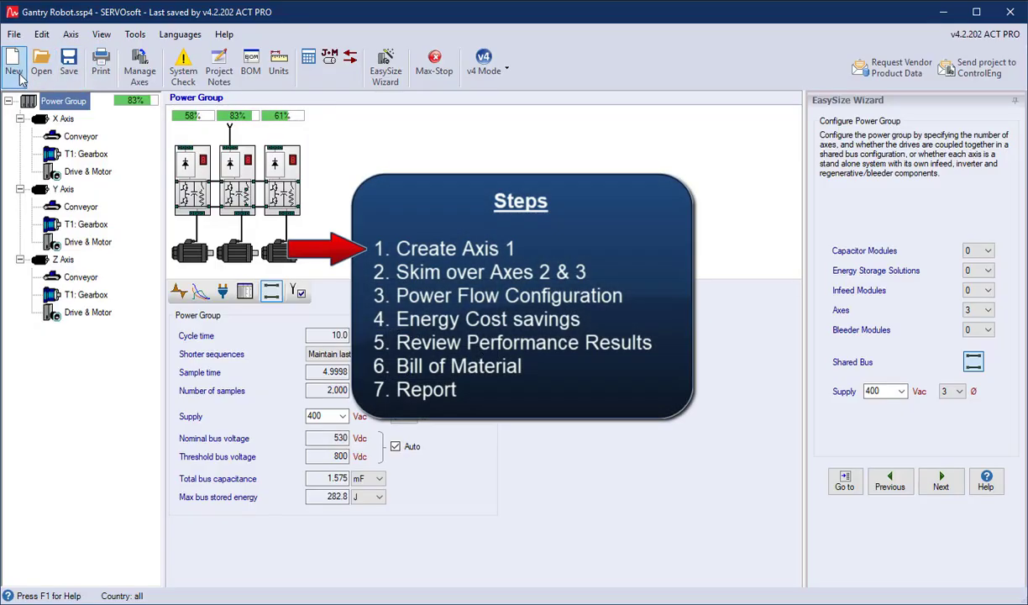
Step: Start a new project and configure its power group with 3 axes on a shared bus
{"action": "left_click", "coordinate": [14, 67]}
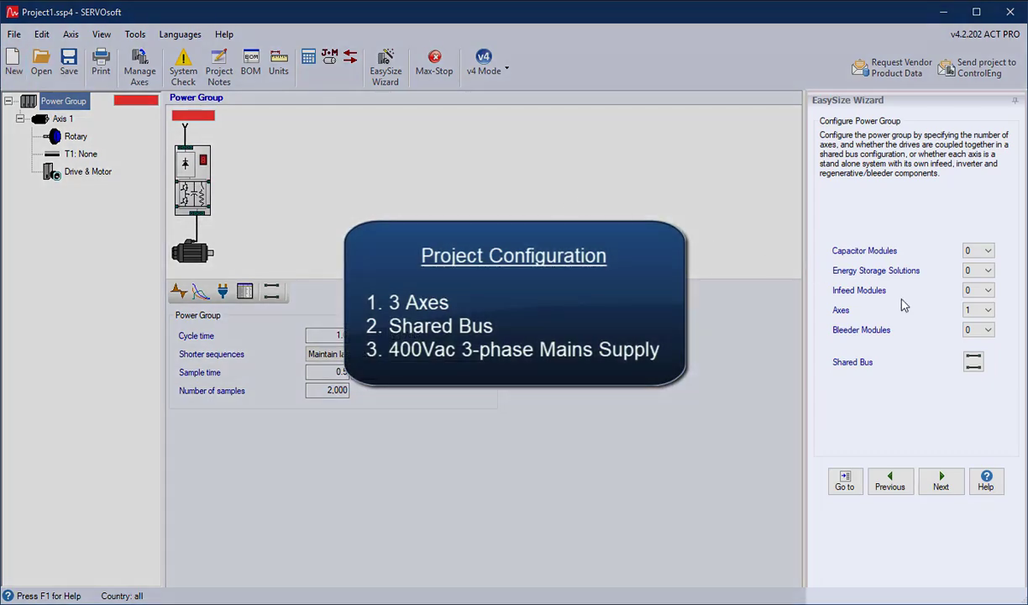
{"action": "left_click", "coordinate": [973, 312]}
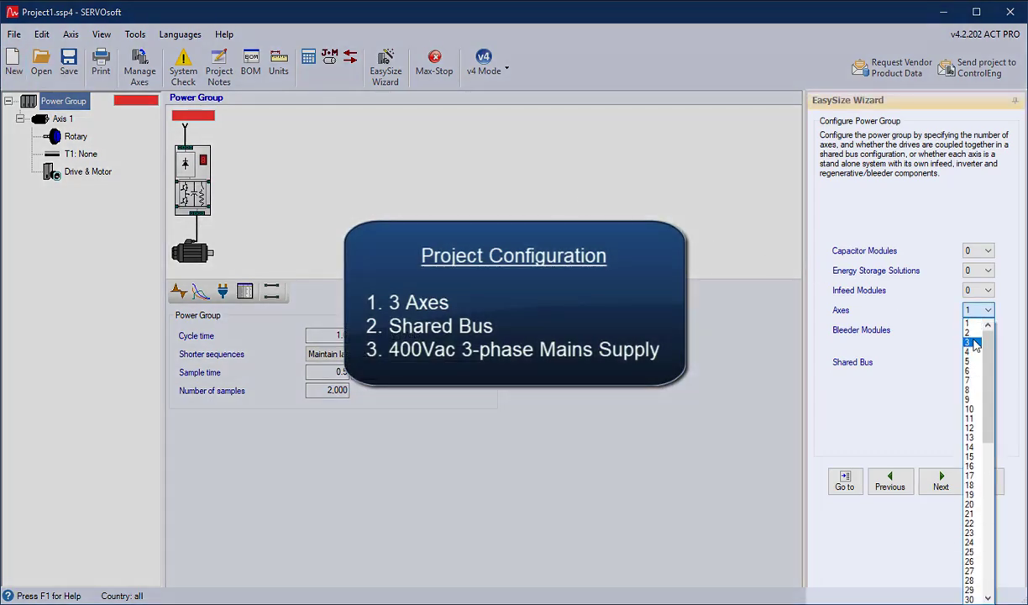
{"action": "left_click", "coordinate": [972, 341]}
{"action": "left_click", "coordinate": [972, 359]}
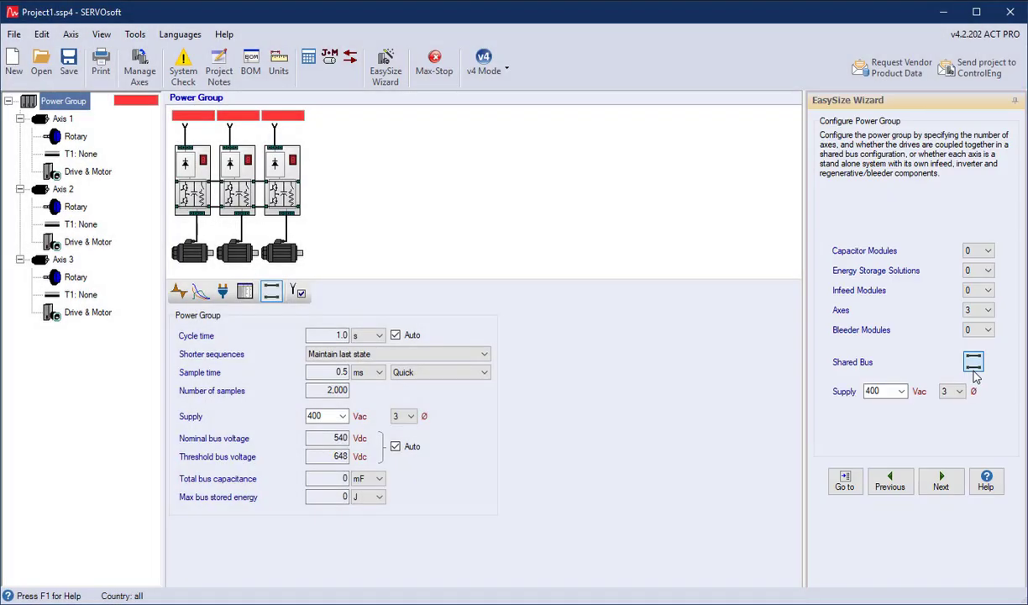
{"action": "left_click", "coordinate": [938, 481]}
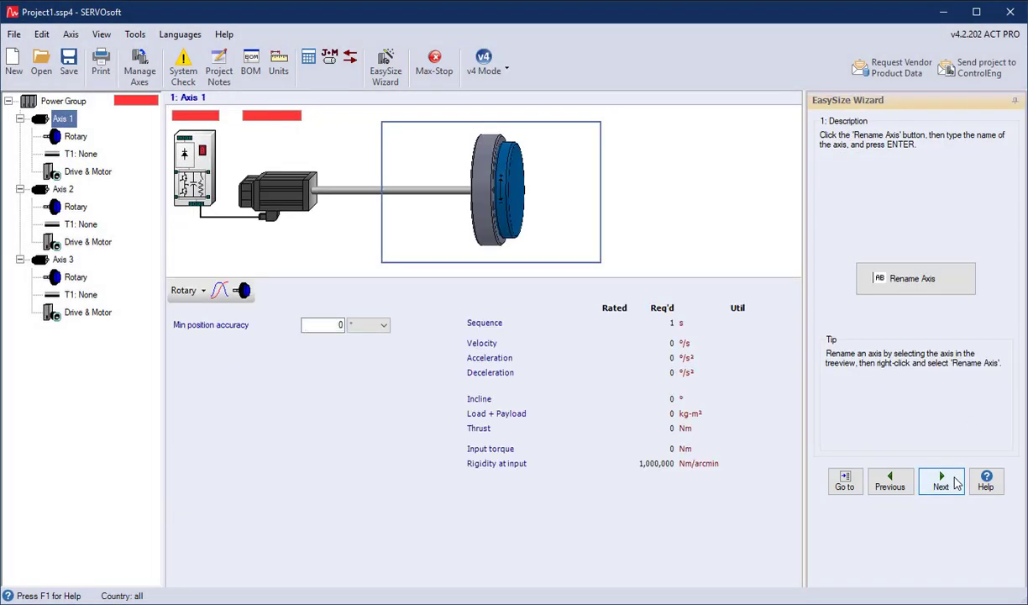
Step: Rename the first axis as X Axis
{"action": "left_click", "coordinate": [922, 280]}
{"action": "type", "text": "X Axi"}
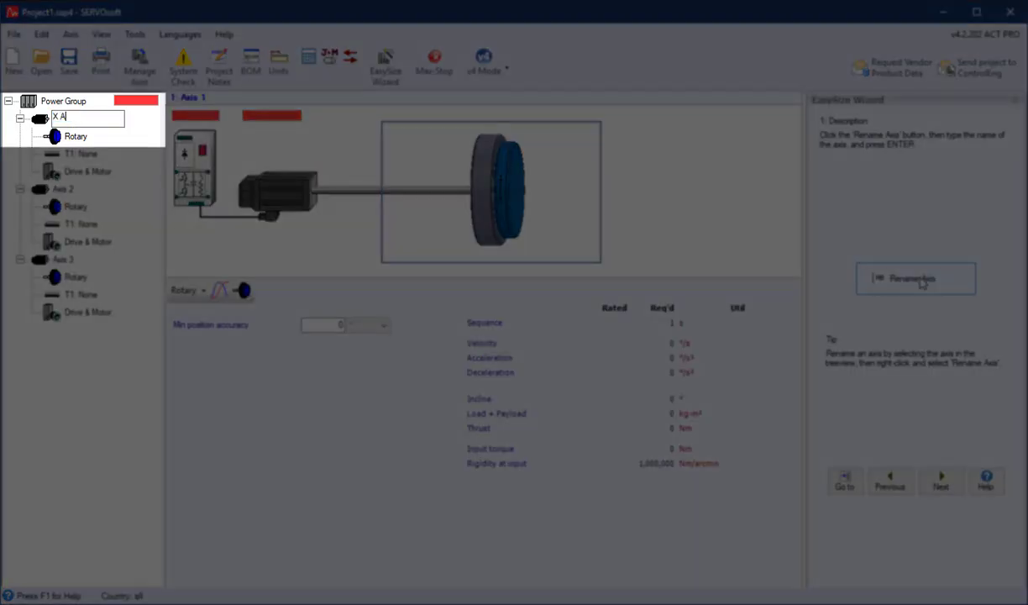
{"action": "type", "text": "s"}
{"action": "key", "text": "Return"}
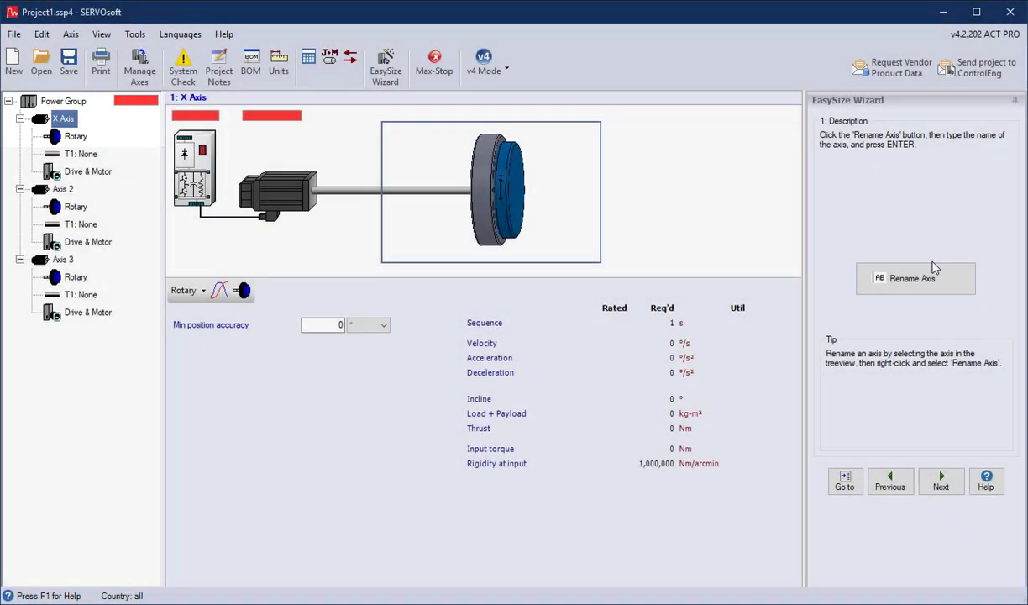
Step: Set the X Axis type to Conveyor
{"action": "left_click", "coordinate": [939, 480]}
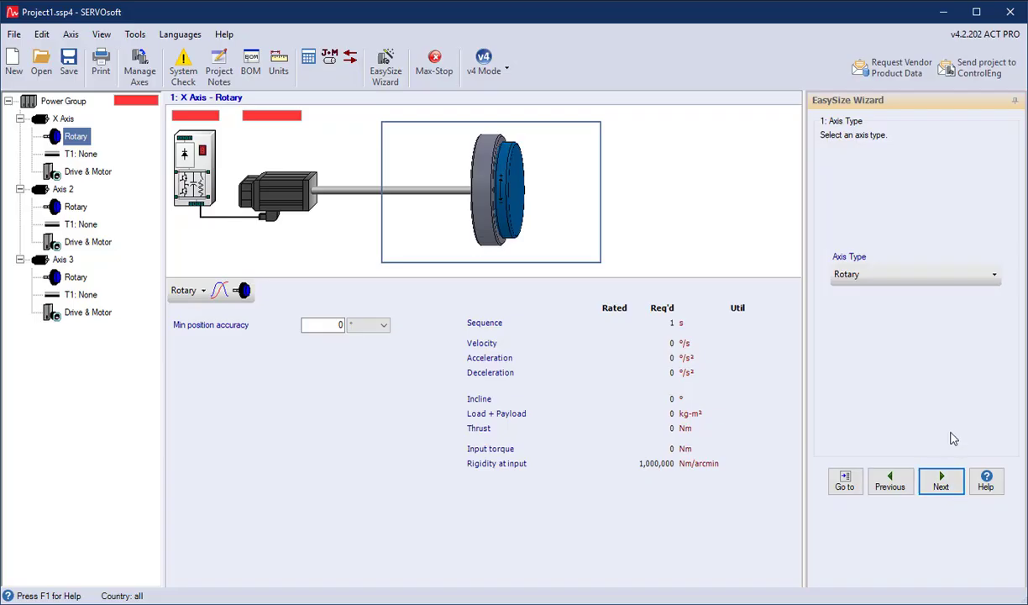
{"action": "left_click", "coordinate": [992, 276]}
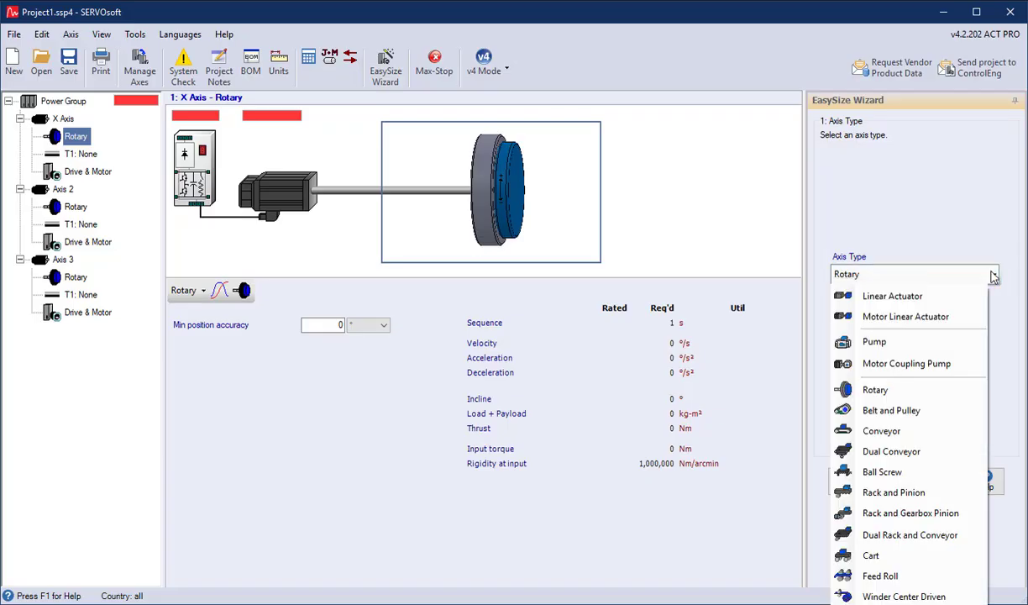
{"action": "left_click", "coordinate": [917, 432]}
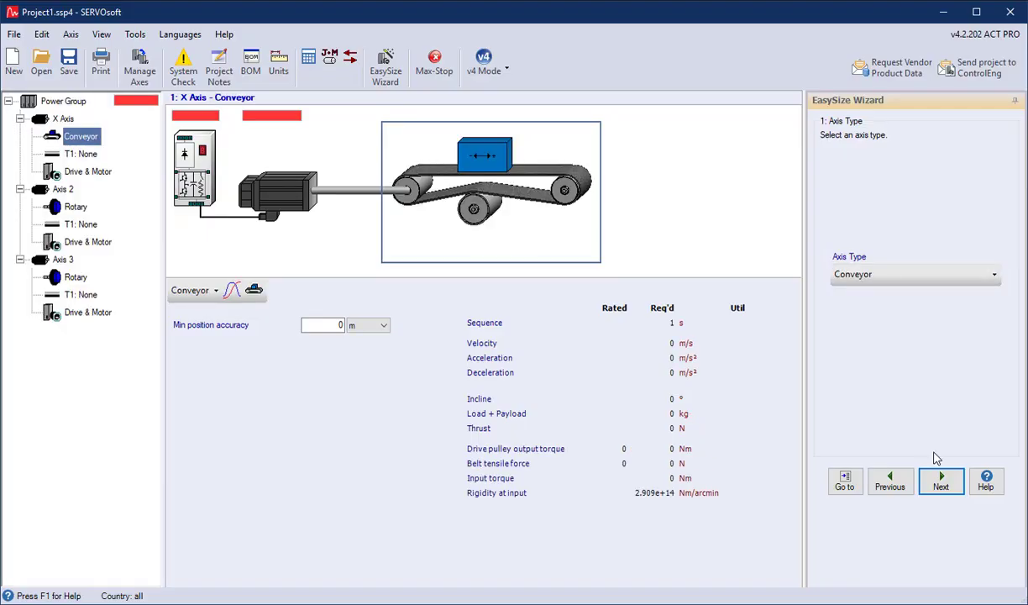
Step: In the X Axis motion sequence, name the first segment Dwell and set its time to 1.2 s
{"action": "left_click", "coordinate": [944, 481]}
{"action": "left_click", "coordinate": [874, 278]}
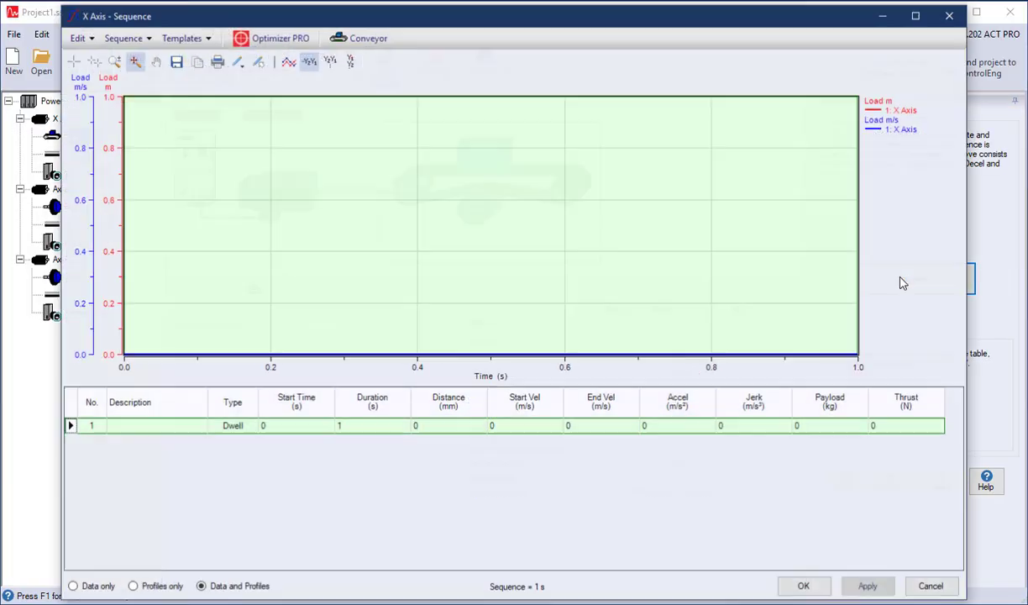
{"action": "right_click", "coordinate": [151, 431]}
{"action": "left_click", "coordinate": [167, 439]}
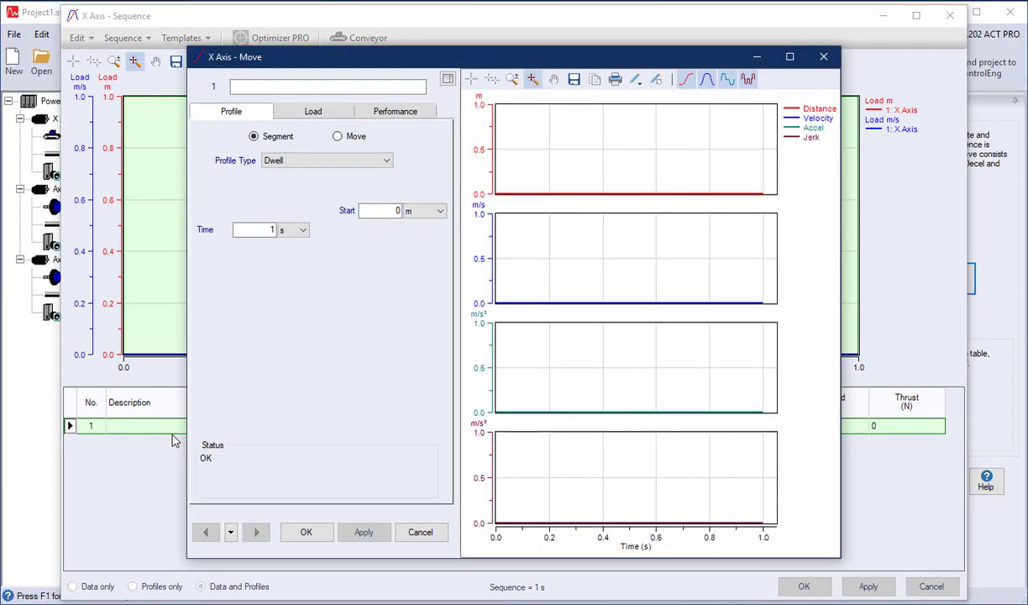
{"action": "left_click", "coordinate": [254, 84]}
{"action": "type", "text": "Dwell"}
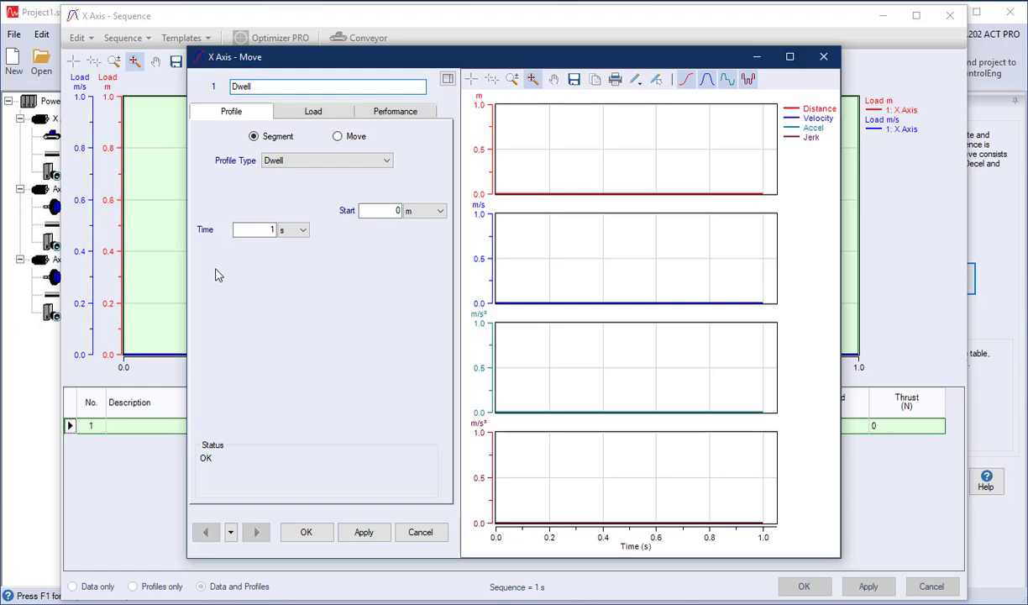
{"action": "left_click", "coordinate": [263, 230]}
{"action": "type", "text": ".2"}
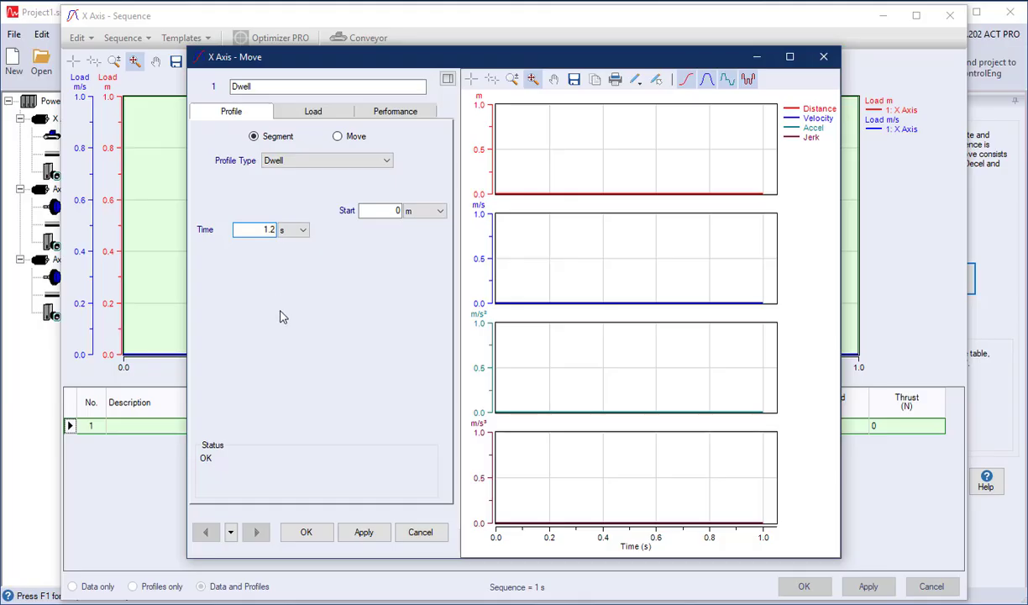
{"action": "left_click", "coordinate": [307, 533]}
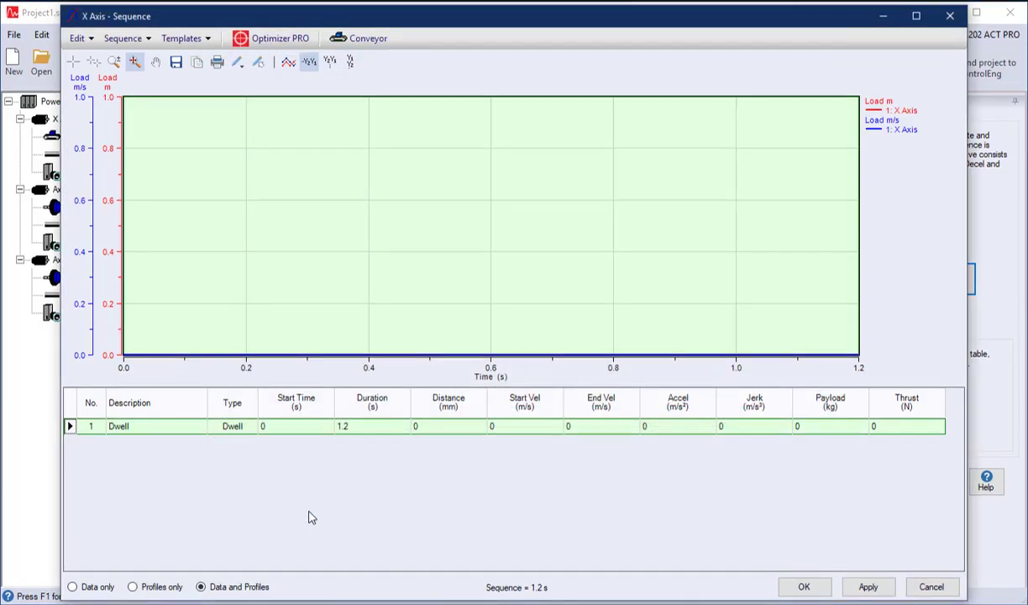
Step: Append a second entry to the sequence as a time/distance move named Move to Drop
{"action": "right_click", "coordinate": [176, 432]}
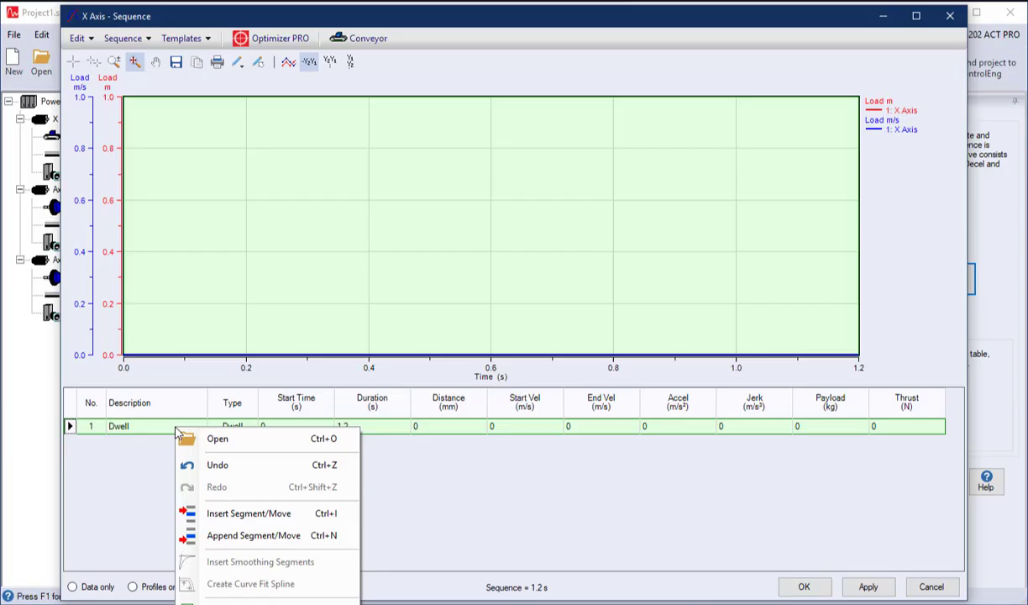
{"action": "left_click", "coordinate": [220, 537]}
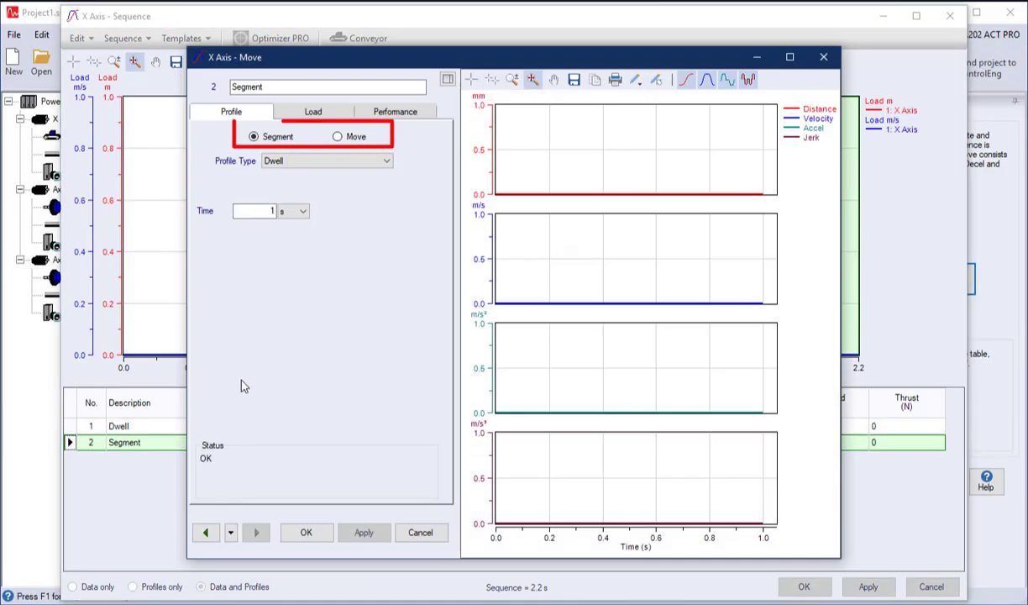
{"action": "left_click", "coordinate": [335, 139]}
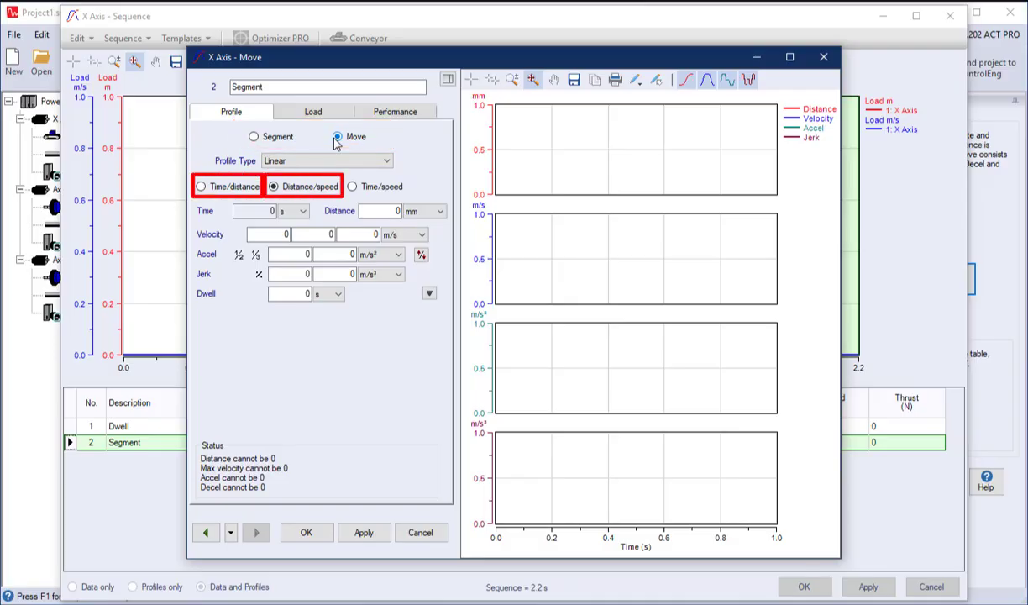
{"action": "left_click", "coordinate": [201, 186]}
{"action": "left_click_drag", "start_coordinate": [266, 86], "coordinate": [209, 87]}
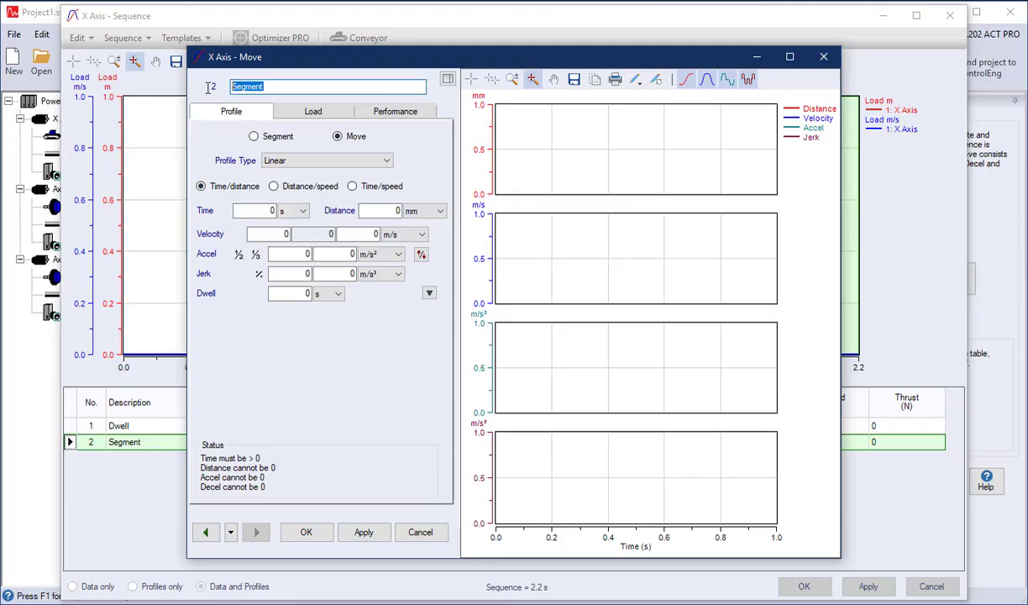
{"action": "type", "text": "Move to Drop"}
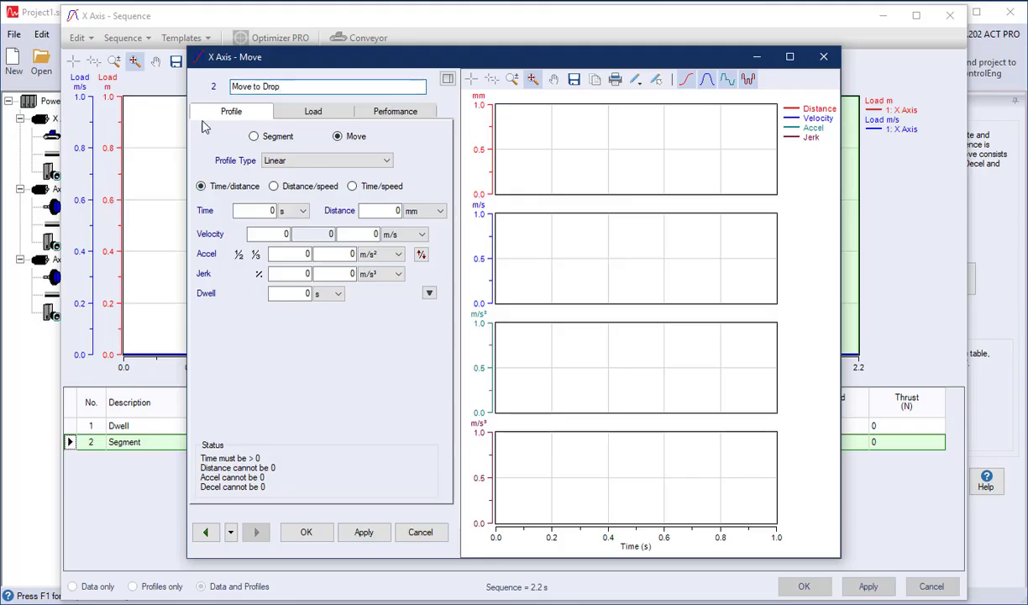
Step: Set the Move to Drop time to 800 ms and its distance to 600 mm
{"action": "left_click", "coordinate": [303, 211]}
{"action": "left_click", "coordinate": [285, 232]}
{"action": "left_click", "coordinate": [262, 210]}
{"action": "type", "text": "800"}
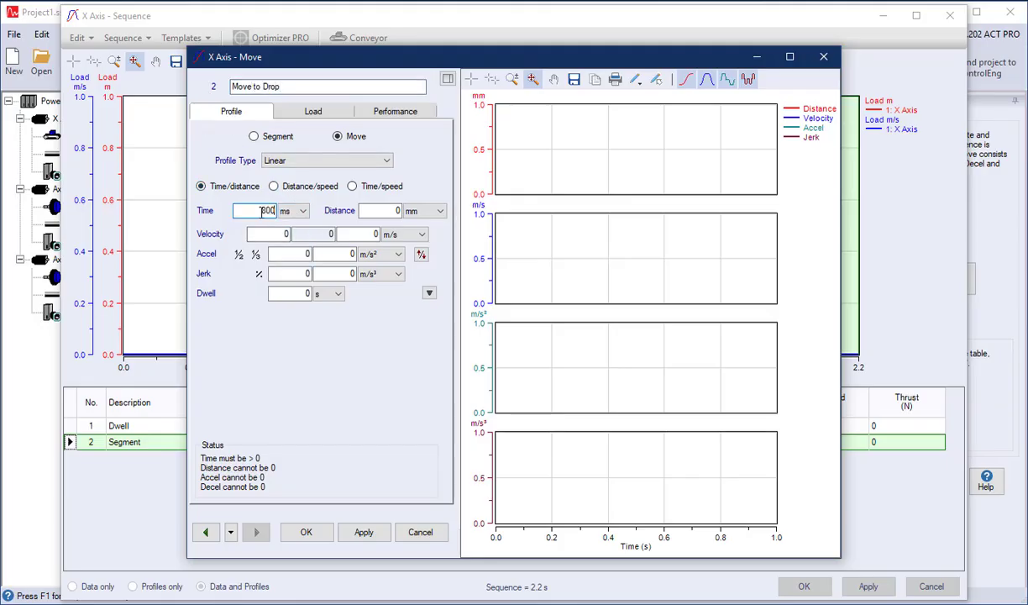
{"action": "key", "text": "Tab"}
{"action": "key", "text": "Tab"}
{"action": "type", "text": "600"}
{"action": "key", "text": "Tab"}
Step: Give the move a one-third acceleration profile with 50% S-curving and a 0.6 s dwell
{"action": "left_click", "coordinate": [255, 254]}
{"action": "left_click", "coordinate": [309, 279]}
{"action": "type", "text": "5"}
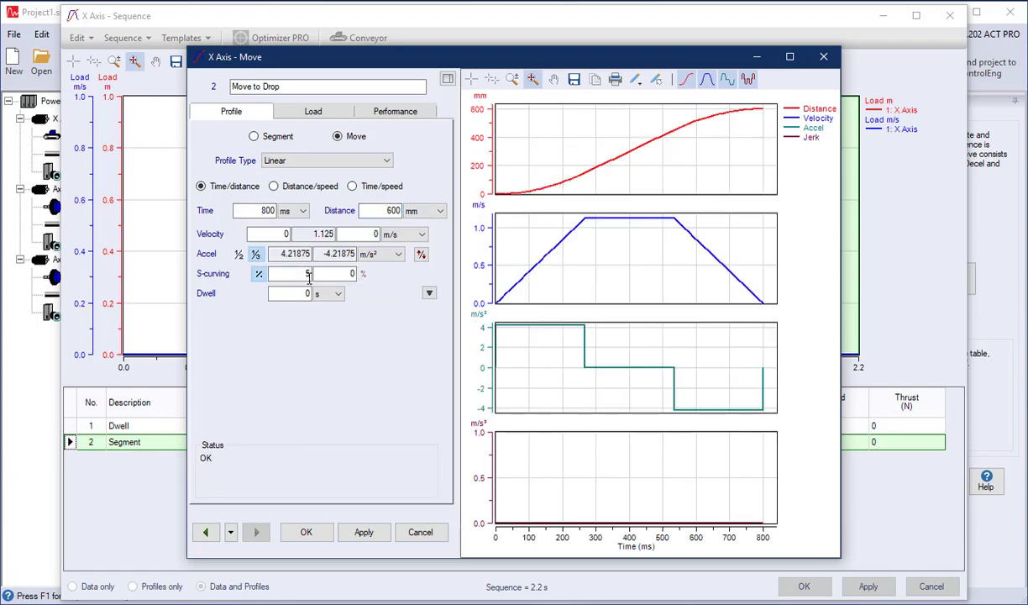
{"action": "type", "text": "0"}
{"action": "key", "text": "Tab"}
{"action": "left_click", "coordinate": [294, 293]}
{"action": "type", "text": "0.6"}
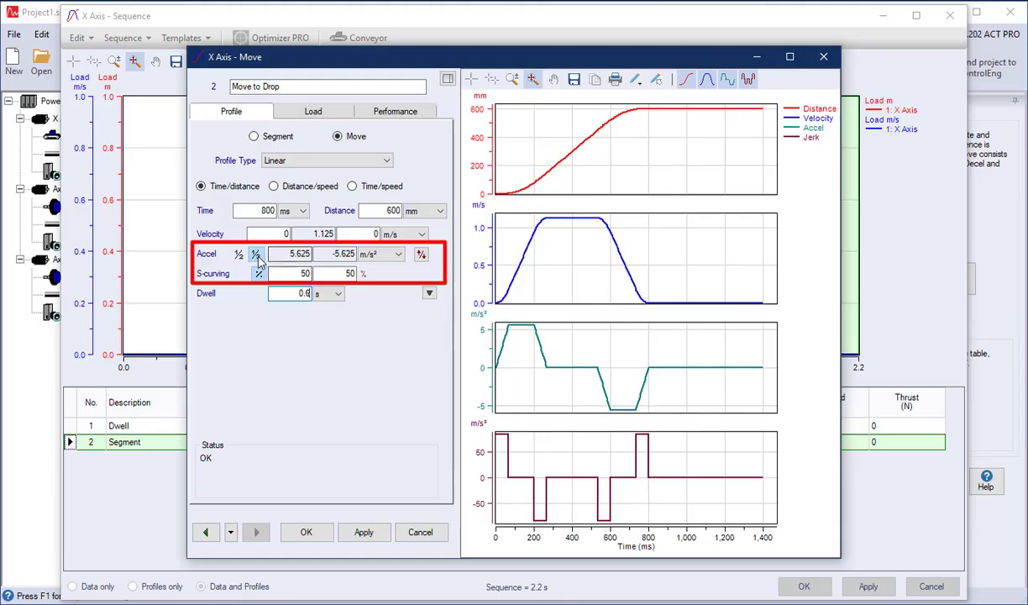
Step: Try custom rates of 8 m/s² acceleration and -12 m/s² deceleration for the move
{"action": "double_click", "coordinate": [299, 253]}
{"action": "type", "text": "8"}
{"action": "key", "text": "Tab"}
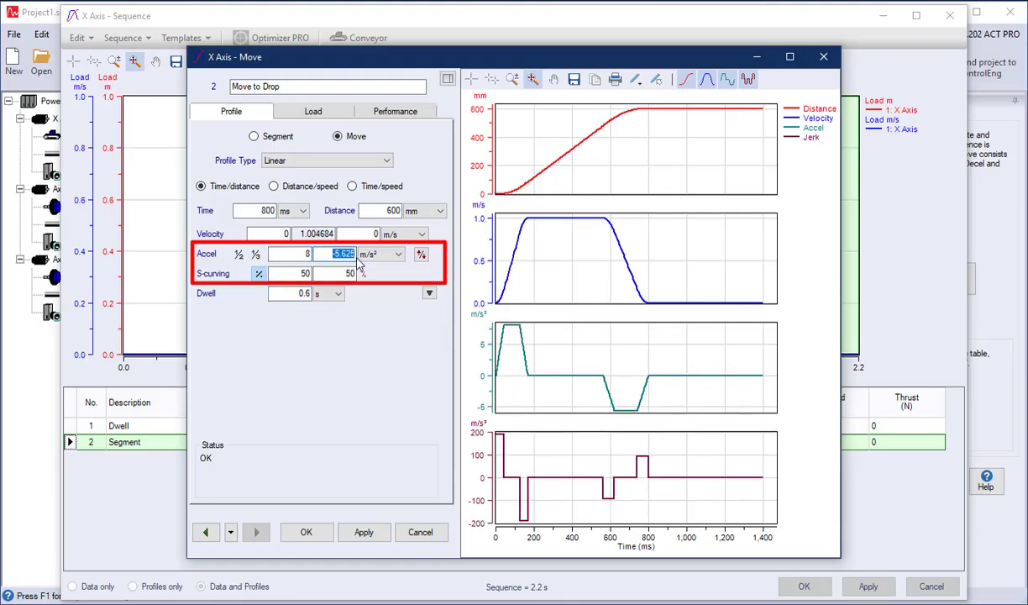
{"action": "type", "text": "-12"}
{"action": "key", "text": "Return"}
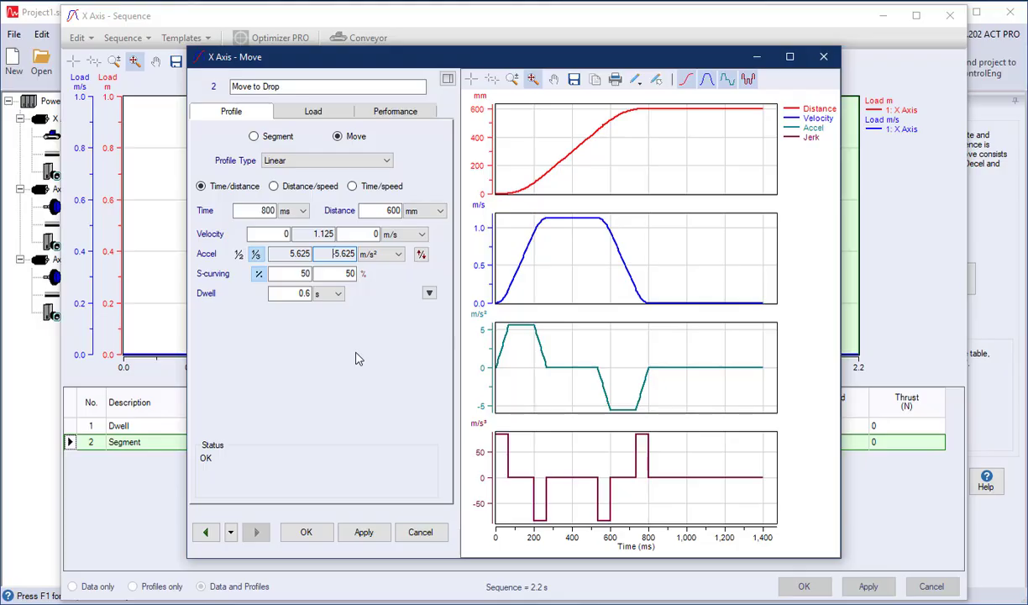
{"action": "type", "text": "-"}
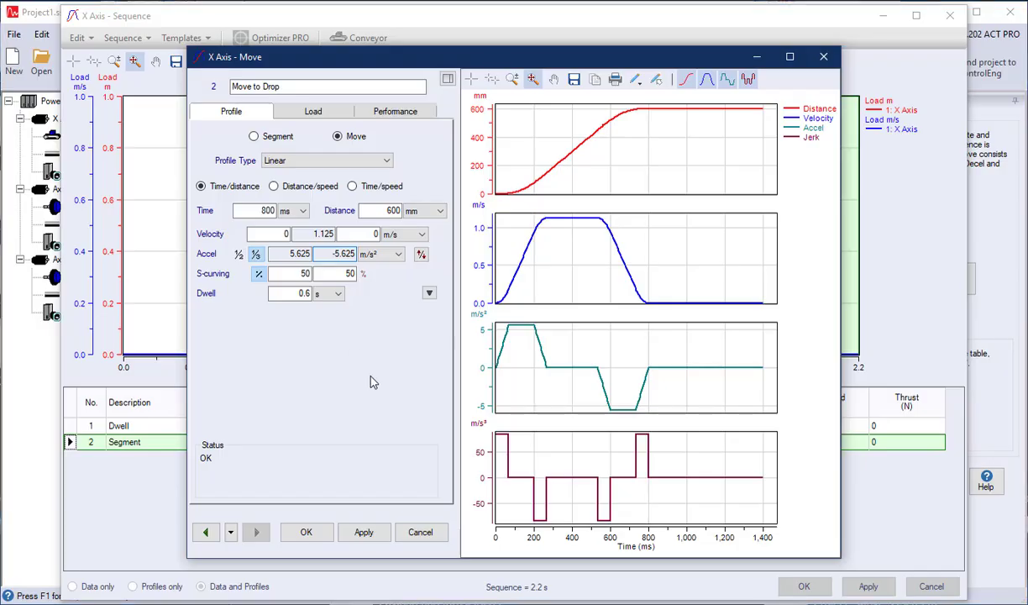
Step: Set the move's payload to 5 kg for its acceleration, constant-velocity, deceleration and dwell phases
{"action": "left_click", "coordinate": [335, 115]}
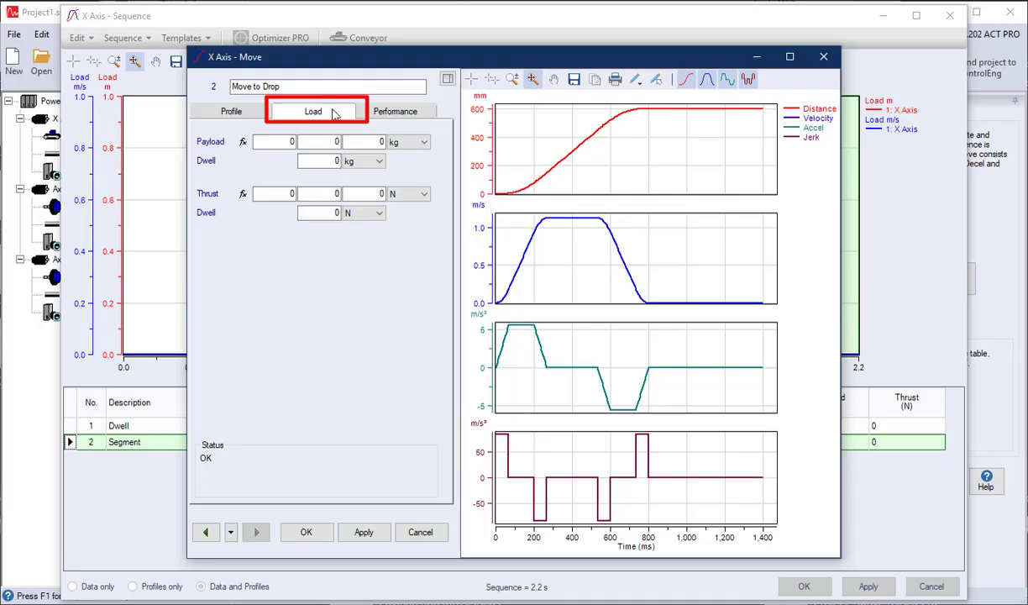
{"action": "left_click", "coordinate": [281, 141]}
{"action": "type", "text": "5"}
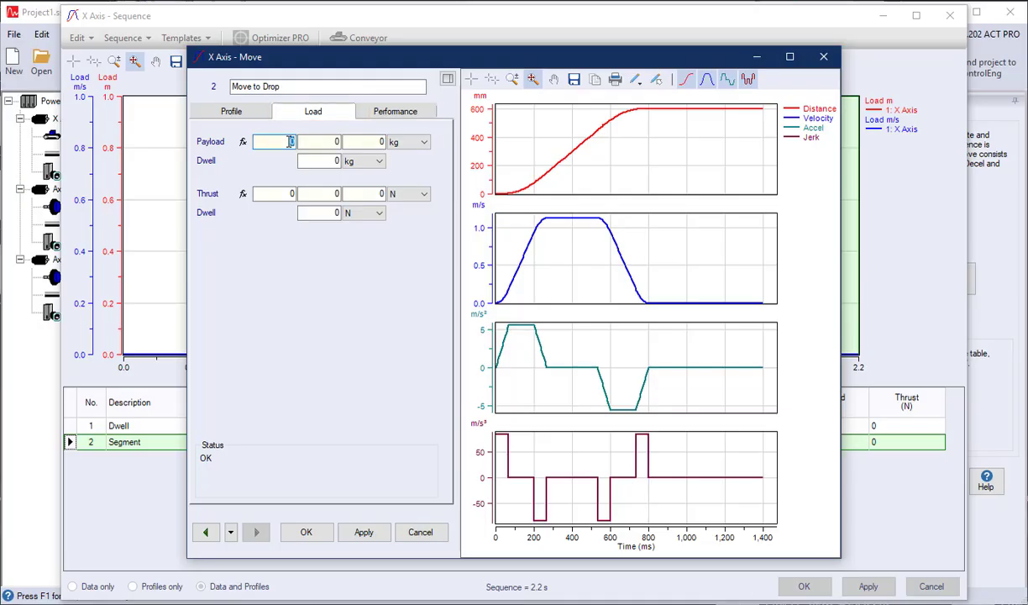
{"action": "left_click", "coordinate": [335, 141]}
{"action": "type", "text": "5"}
{"action": "key", "text": "Tab"}
{"action": "type", "text": "5"}
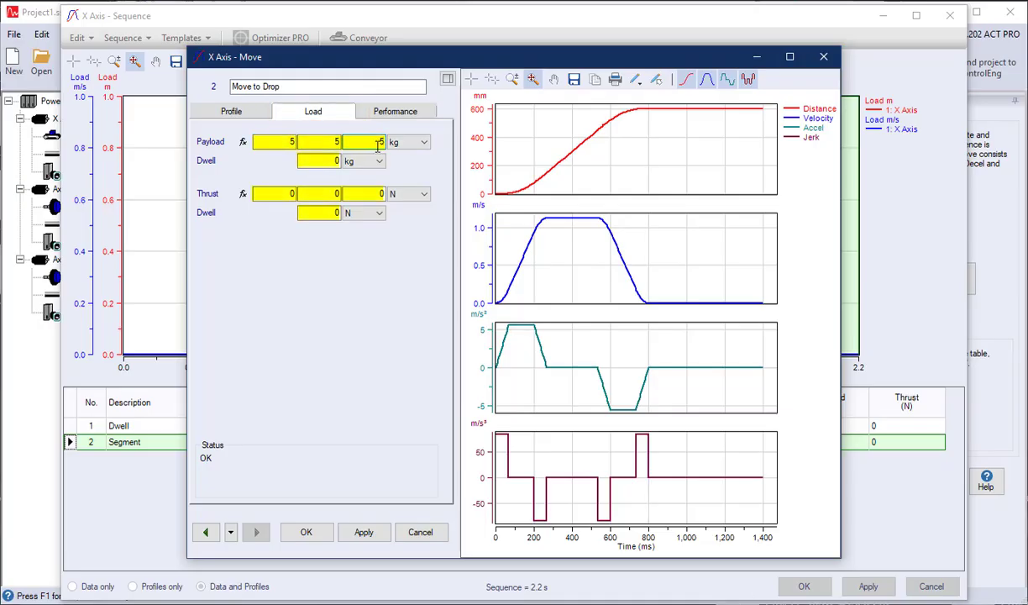
{"action": "left_click", "coordinate": [325, 161]}
{"action": "type", "text": "5"}
Step: Set the move's acceleration, constant-velocity and deceleration thrust to 50, 100 and 50 N, and accept the move after viewing its performance data
{"action": "left_click", "coordinate": [281, 194]}
{"action": "type", "text": "50"}
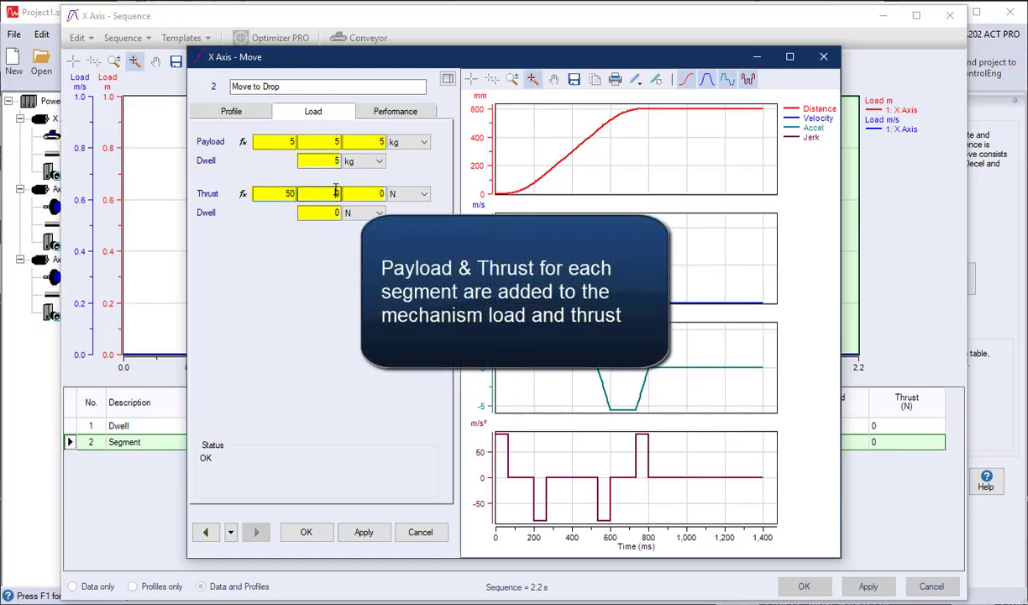
{"action": "left_click", "coordinate": [333, 193]}
{"action": "type", "text": "100"}
{"action": "key", "text": "Tab"}
{"action": "type", "text": "50"}
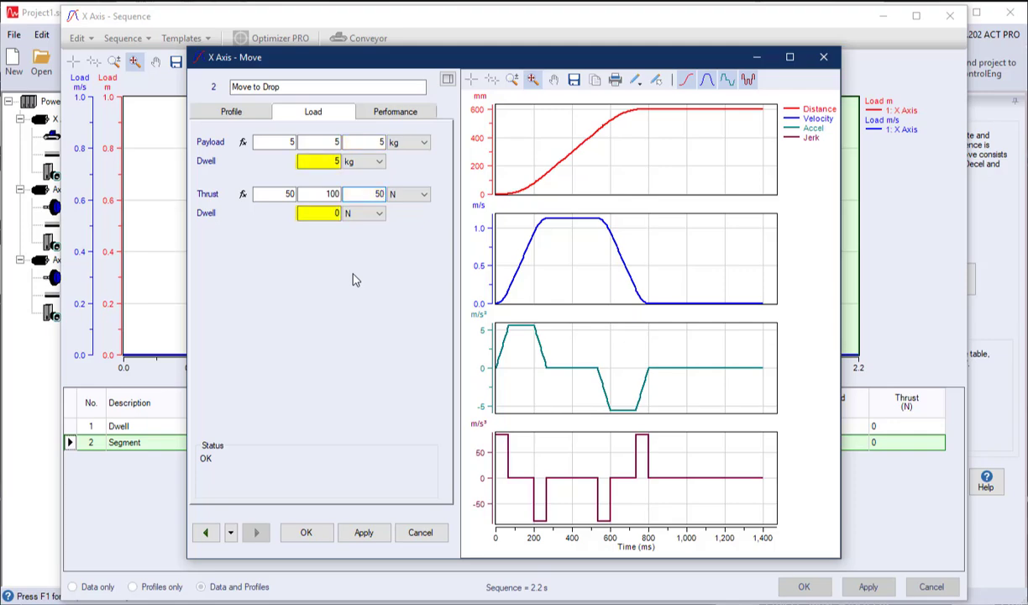
{"action": "left_click", "coordinate": [383, 118]}
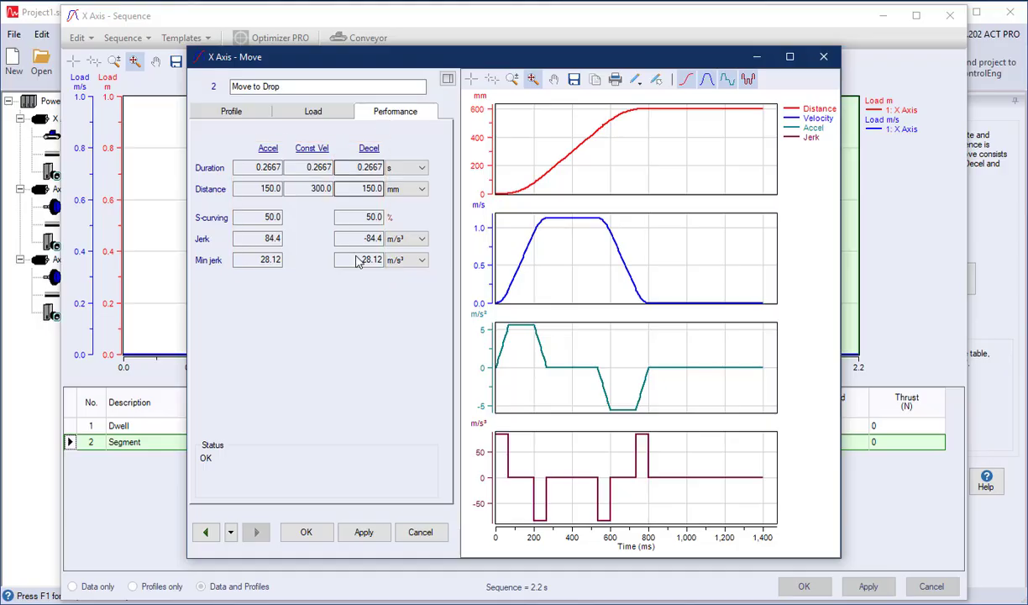
{"action": "left_click", "coordinate": [308, 532]}
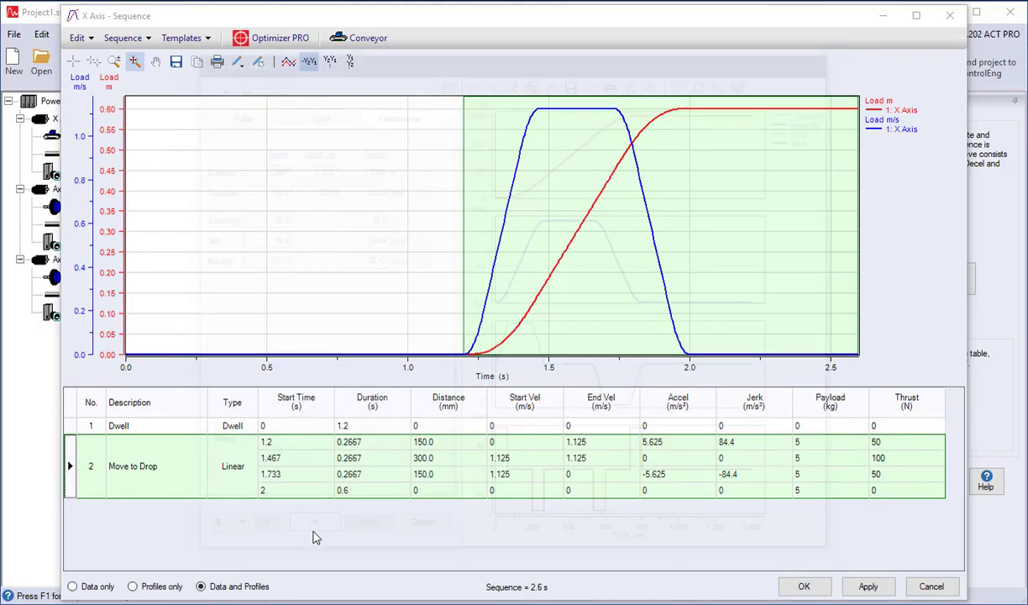
Step: Add a reversed duplicate of Move to Drop to the sequence and rename the copy Move to Pick
{"action": "left_click", "coordinate": [79, 39]}
{"action": "mouse_move", "coordinate": [168, 233]}
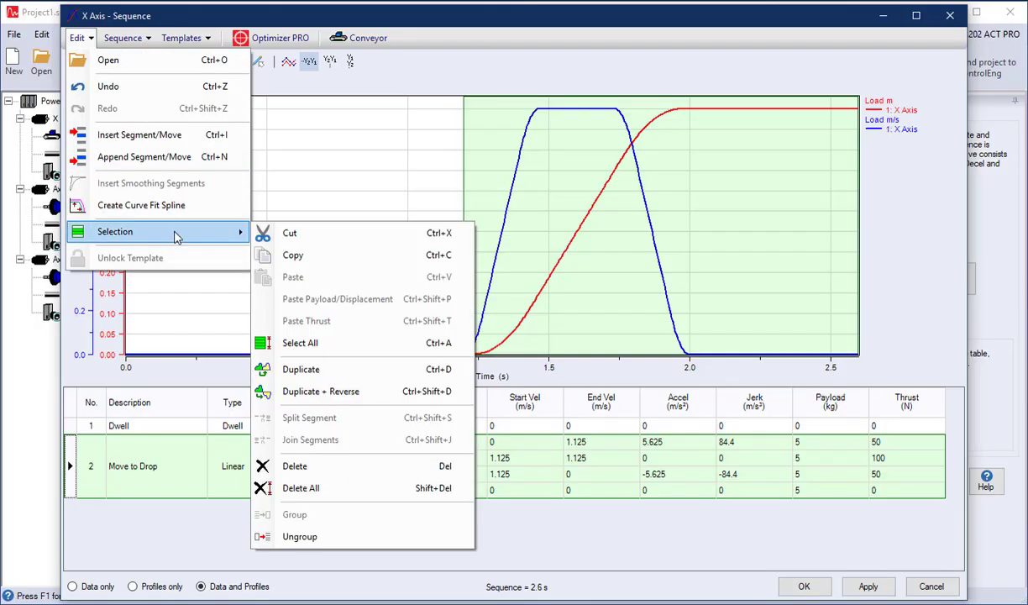
{"action": "left_click", "coordinate": [356, 399]}
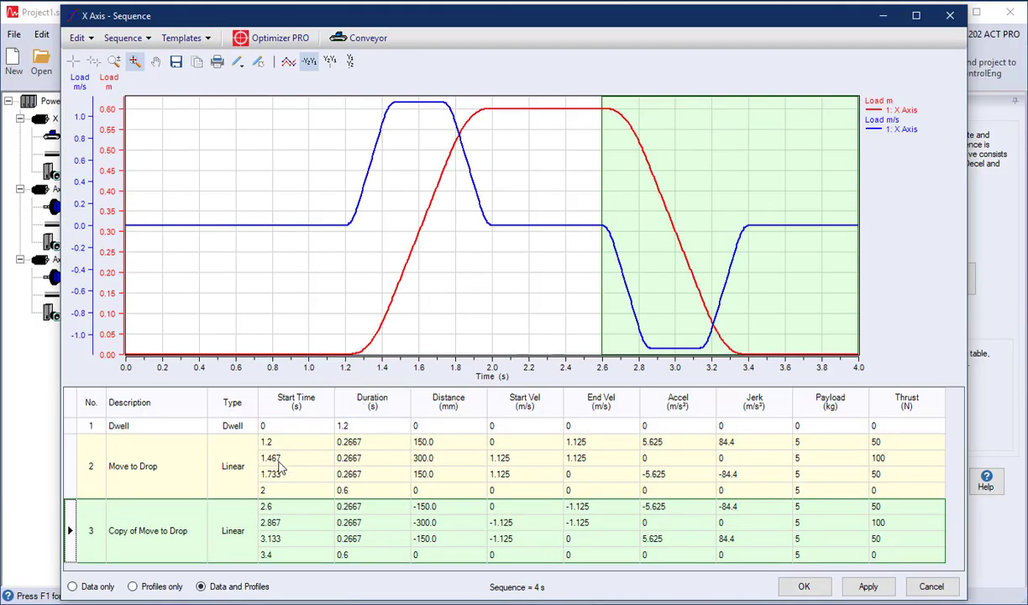
{"action": "right_click", "coordinate": [167, 513]}
{"action": "left_click", "coordinate": [191, 500]}
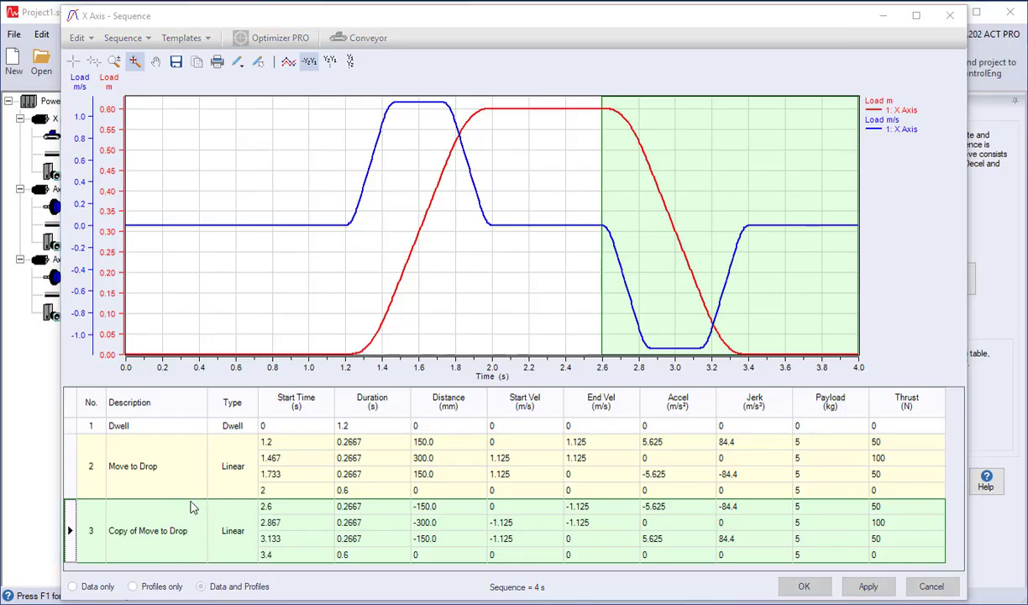
{"action": "left_click_drag", "start_coordinate": [332, 83], "coordinate": [231, 87]}
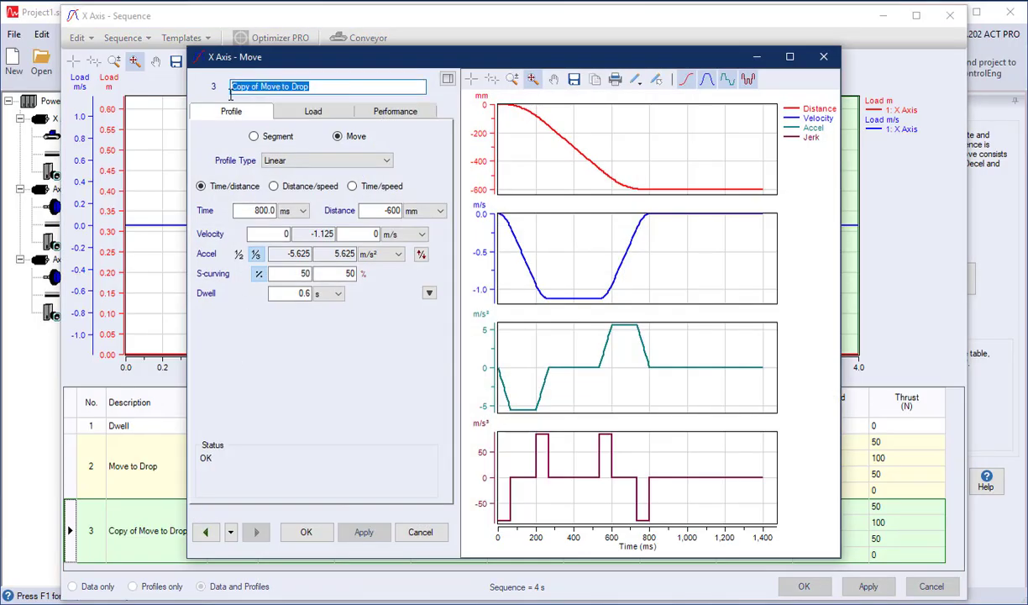
{"action": "type", "text": "Move to Pick"}
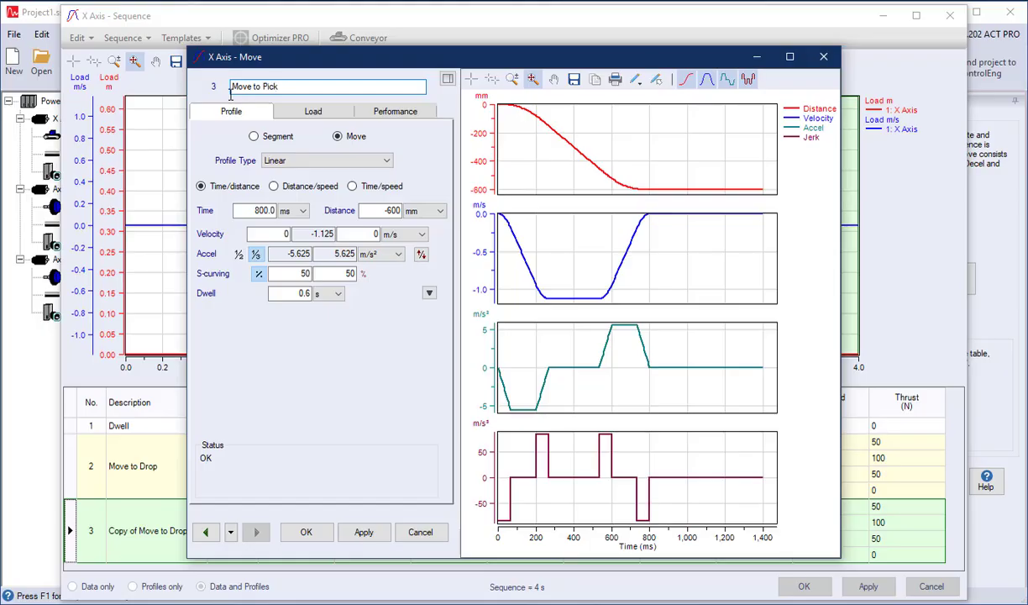
{"action": "left_click", "coordinate": [308, 530]}
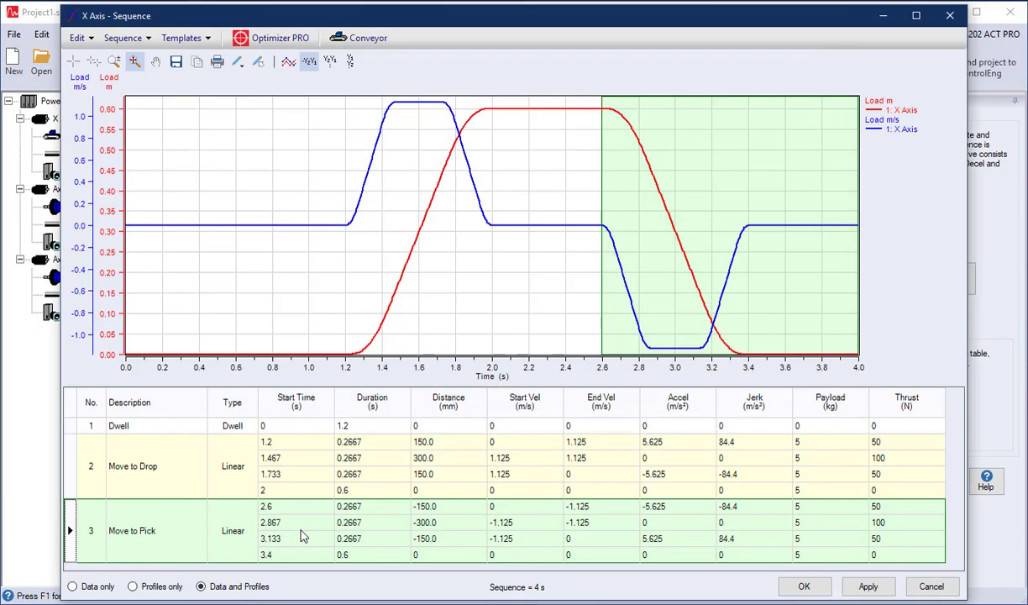
Step: View the sequence as data only and as profiles only, restore the combined display, and accept the X Axis sequence
{"action": "left_click", "coordinate": [86, 587]}
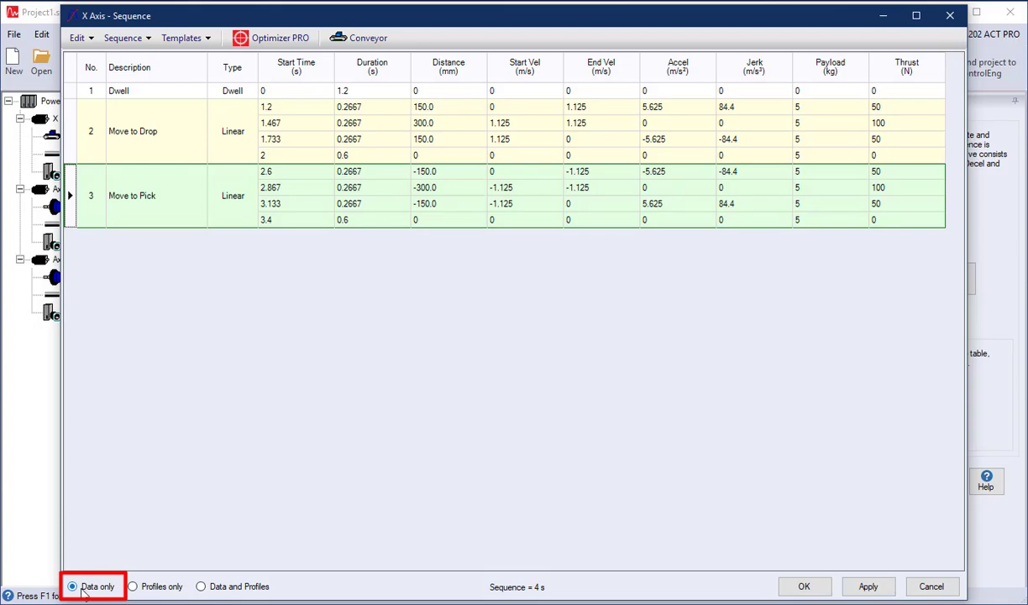
{"action": "left_click", "coordinate": [133, 586]}
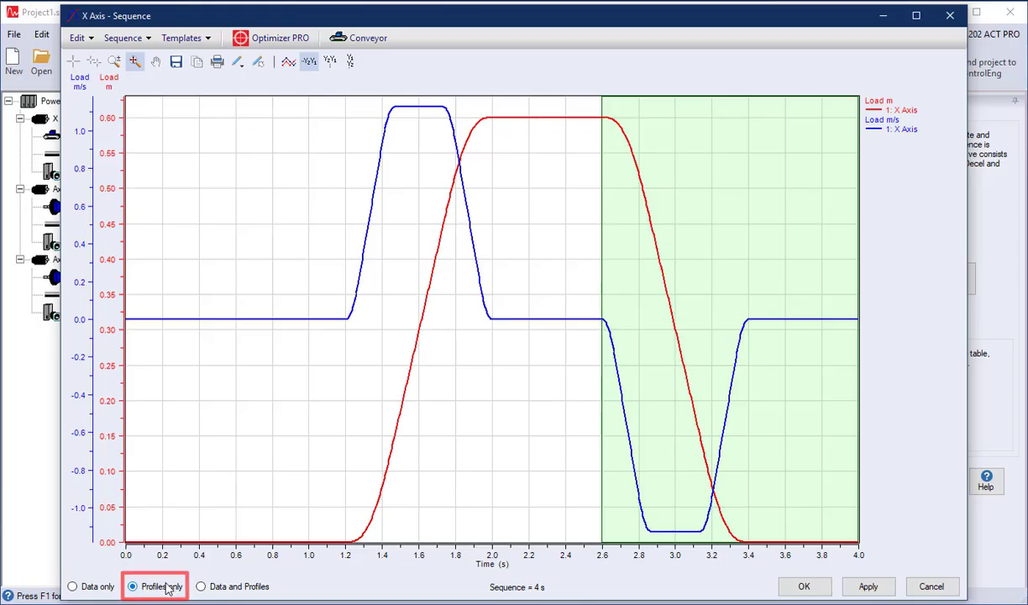
{"action": "left_click", "coordinate": [202, 587]}
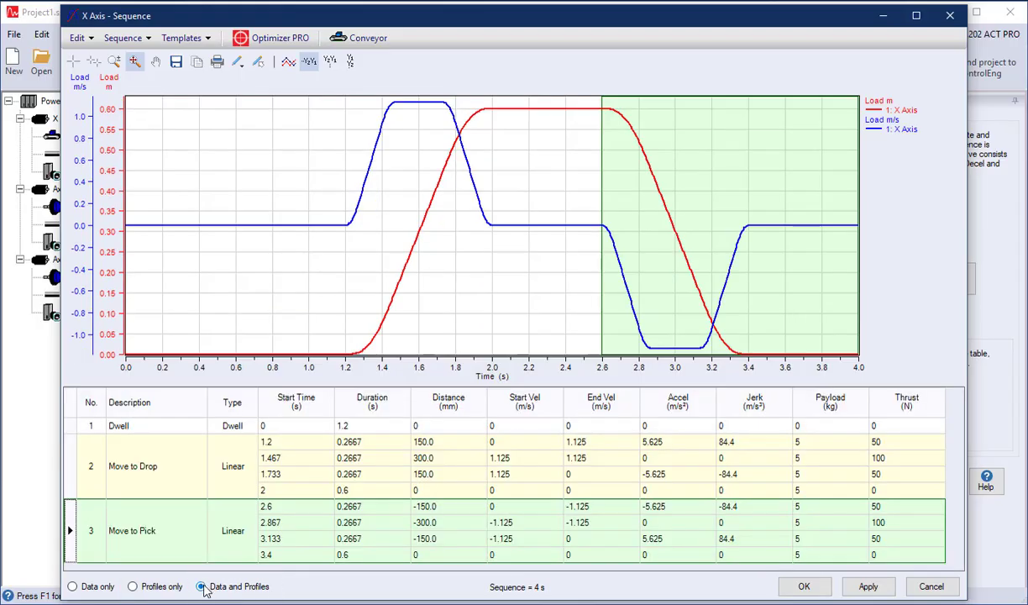
{"action": "left_click", "coordinate": [814, 588]}
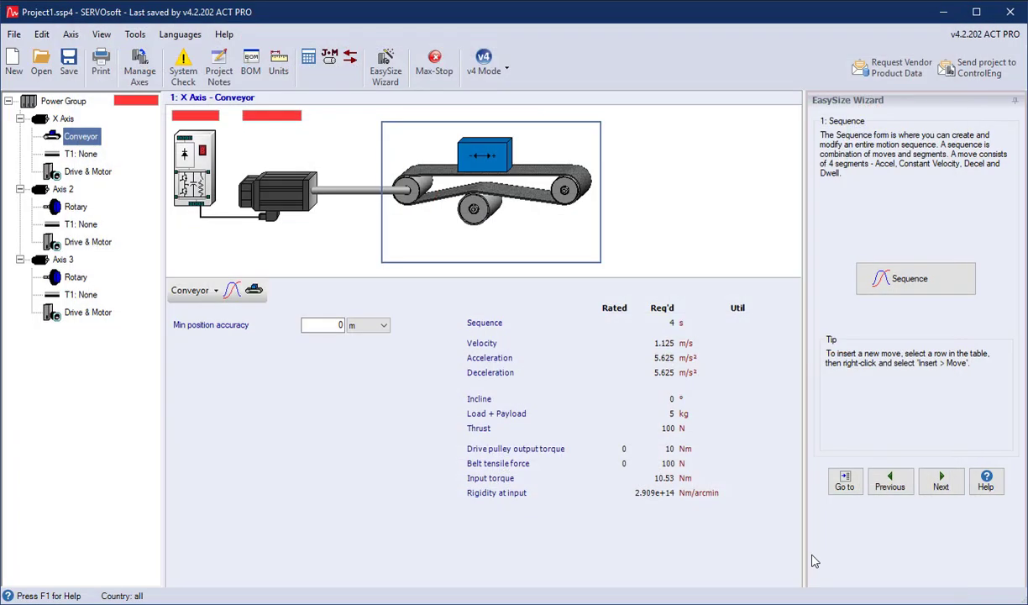
Step: Set the conveyor's drive pulley to 45 mm and 0.0030432 kg-m², driven pulley to 45 mm and 0.0010467 kg-m², and idler to 30 mm and 2.4155e-4 kg-m²
{"action": "left_click", "coordinate": [939, 480]}
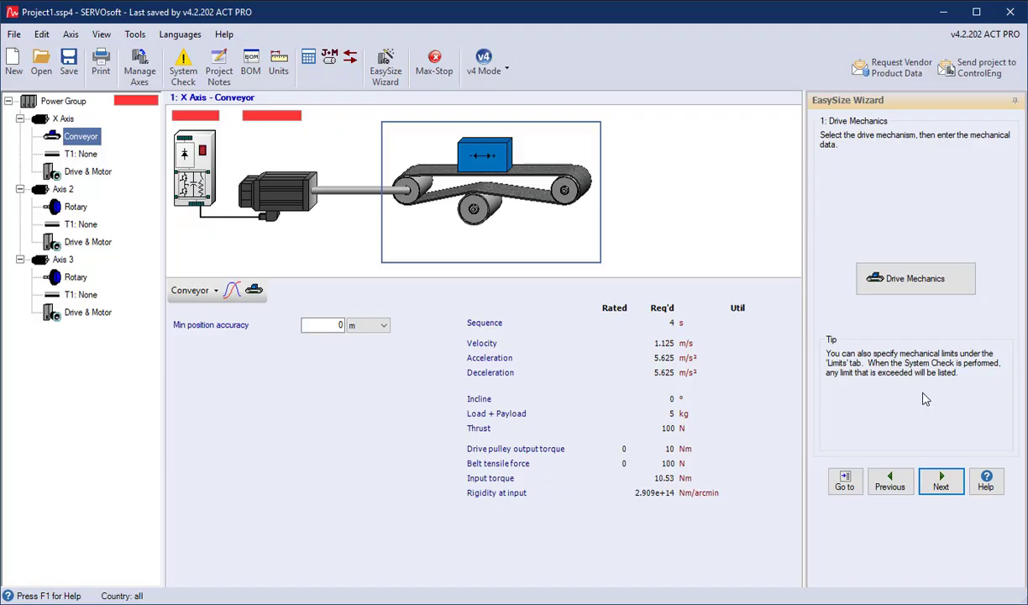
{"action": "left_click", "coordinate": [878, 278]}
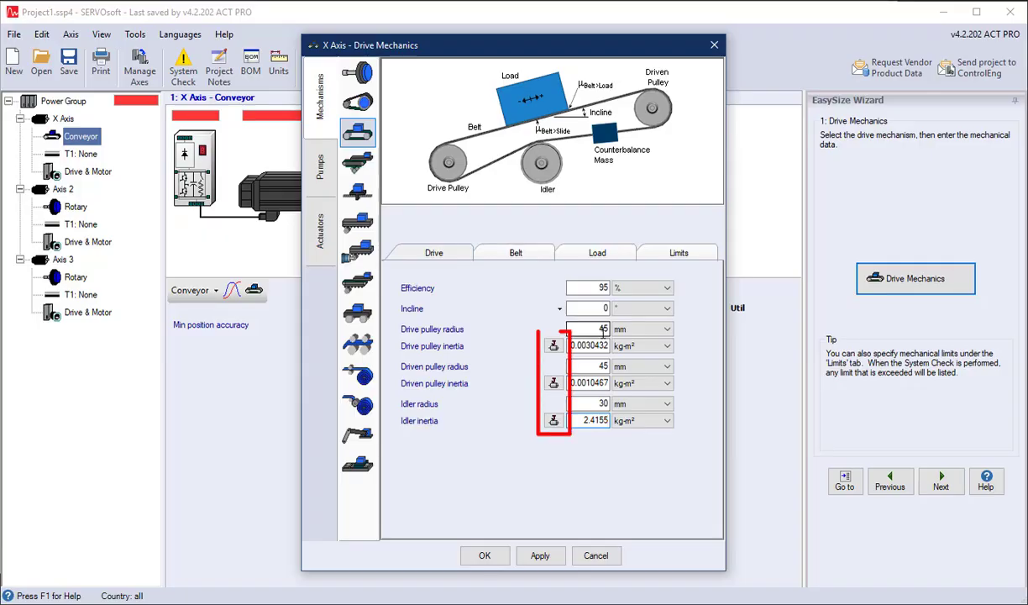
{"action": "type", "text": "e-4"}
Step: Define the conveyor belt with a mass of 0.5 kg, a rigidity of 0 N/m and a preload of 100% Fmax
{"action": "left_click", "coordinate": [514, 252]}
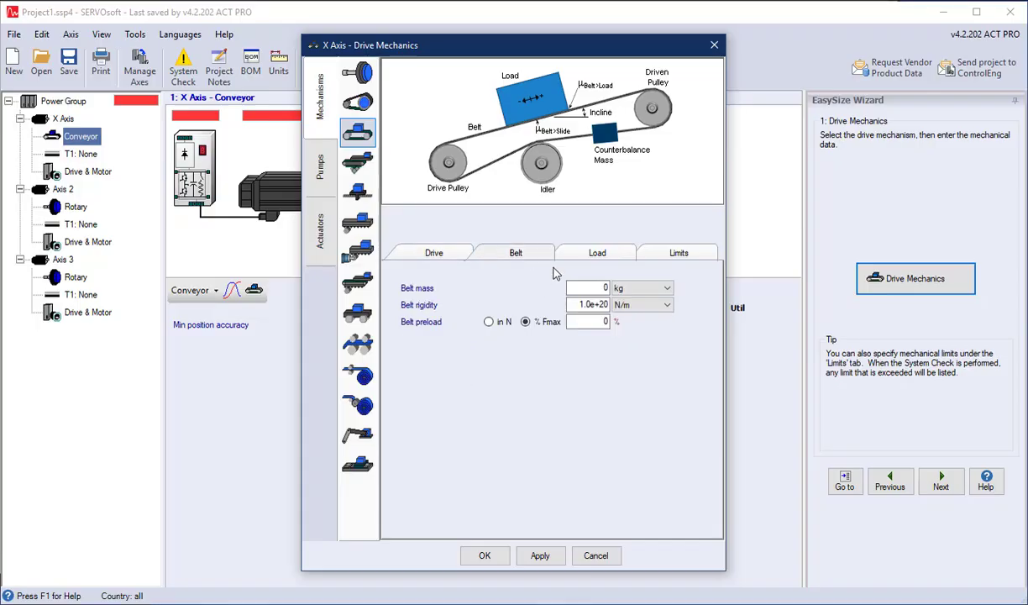
{"action": "type", "text": "0.5"}
{"action": "left_click", "coordinate": [591, 305]}
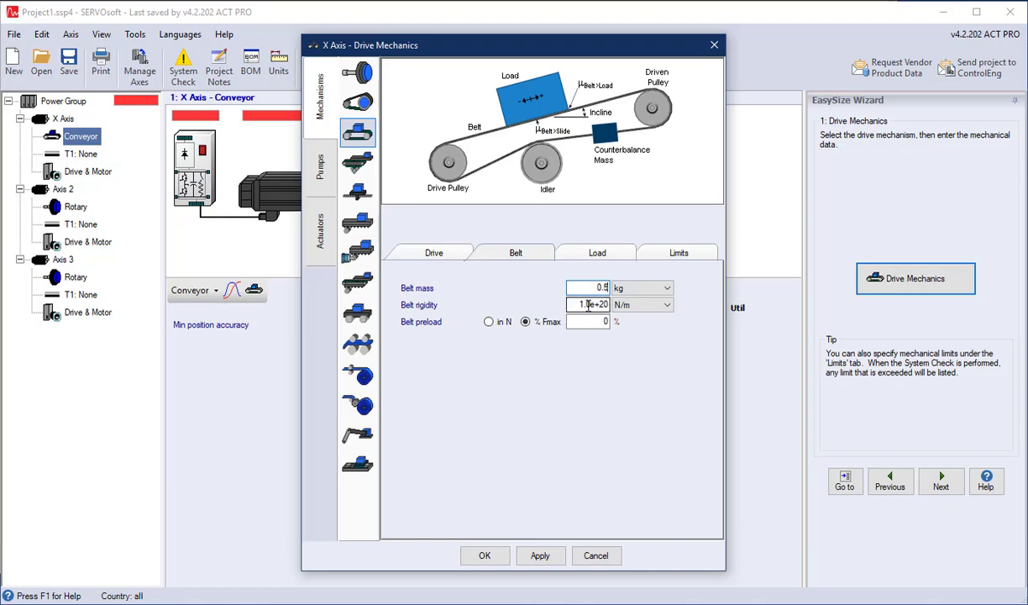
{"action": "type", "text": "0"}
{"action": "key", "text": "Tab"}
{"action": "type", "text": "100"}
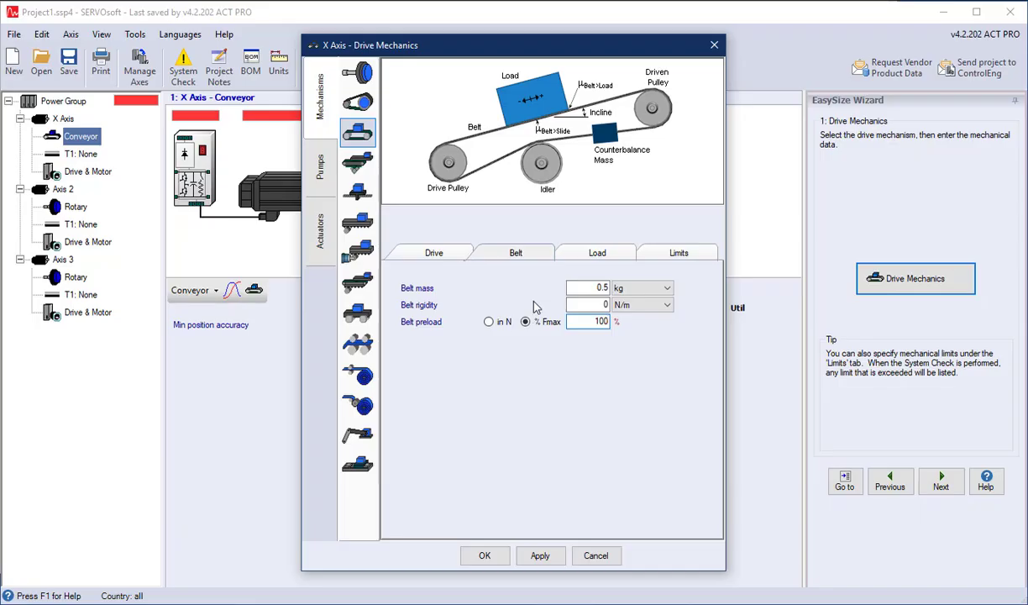
Step: Set the load mass on the X Axis conveyor to 60 kg
{"action": "left_click", "coordinate": [588, 258]}
{"action": "left_click", "coordinate": [601, 288]}
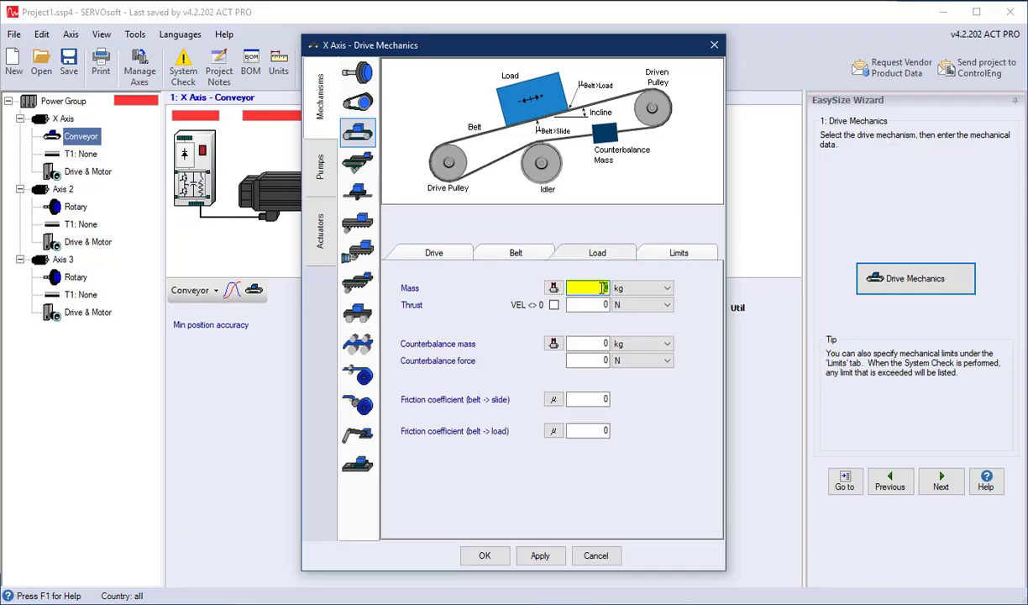
{"action": "type", "text": "60"}
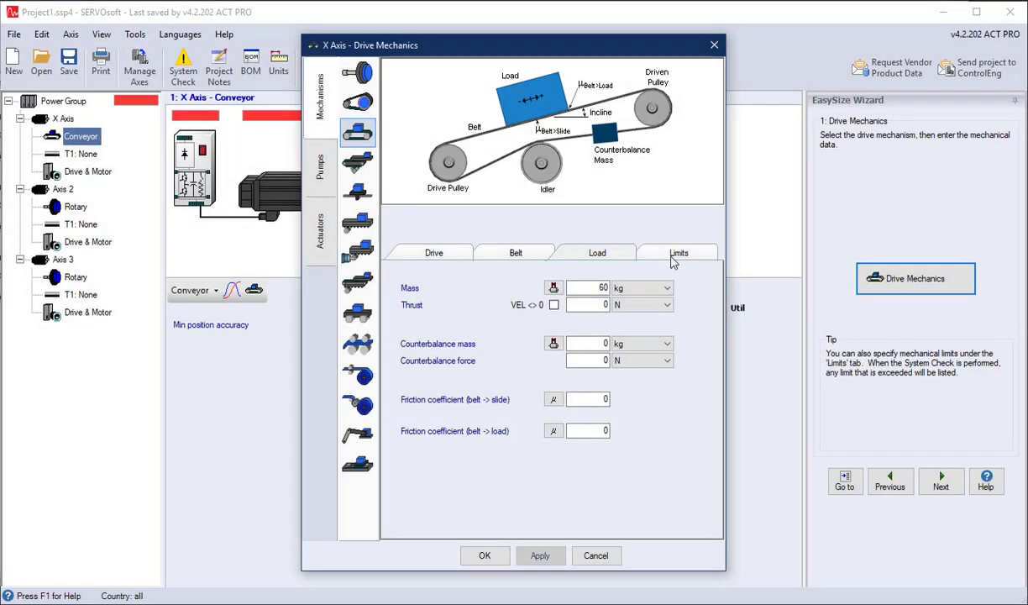
Step: Limit the drive pulley output torque to 50 Nm and the belt tensile force to 2000 N, and accept the drive mechanics
{"action": "left_click", "coordinate": [673, 260]}
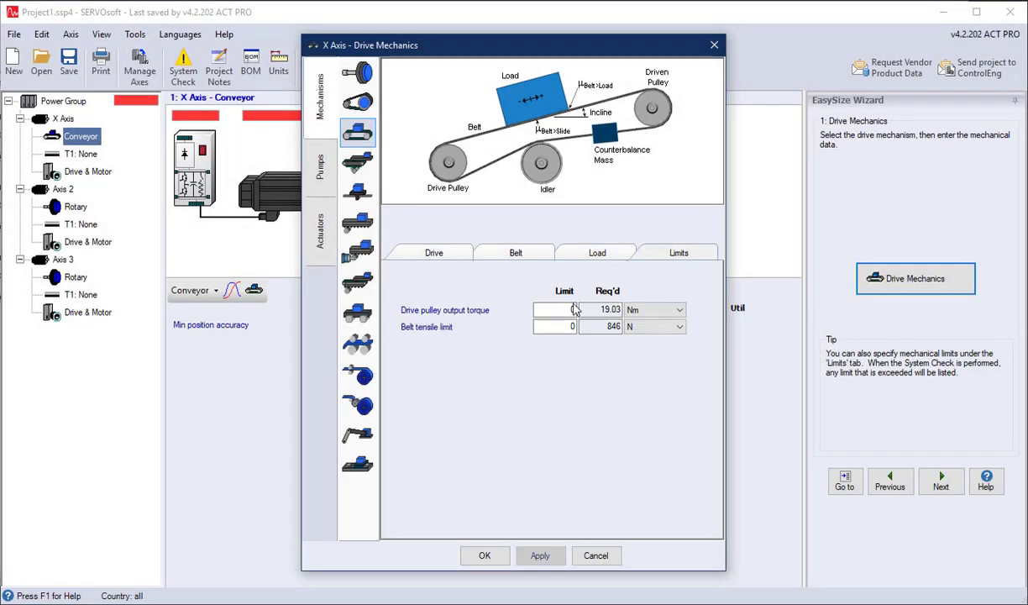
{"action": "double_click", "coordinate": [574, 310]}
{"action": "type", "text": "50"}
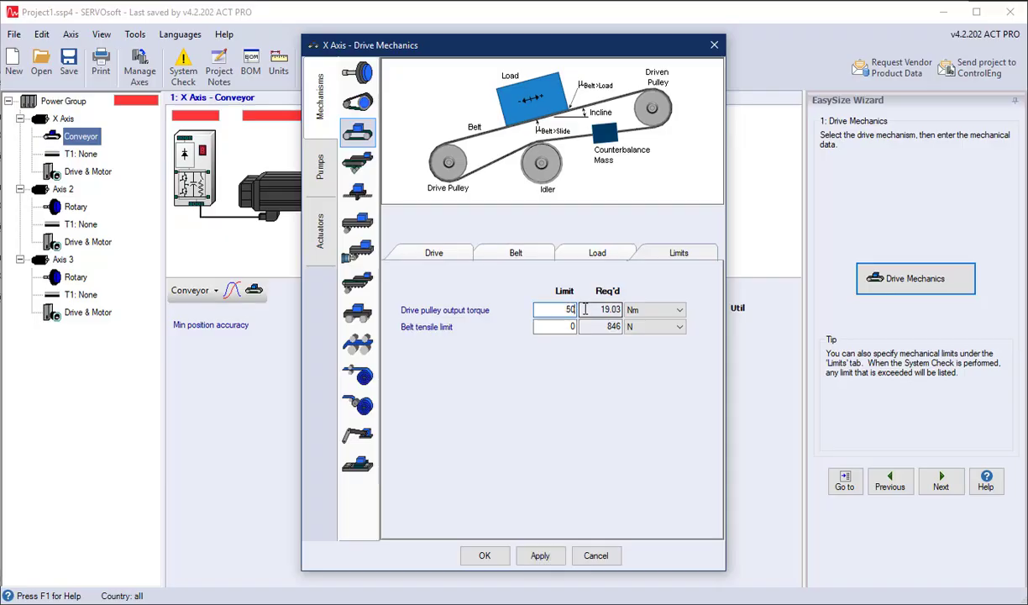
{"action": "key", "text": "Tab"}
{"action": "type", "text": "2000"}
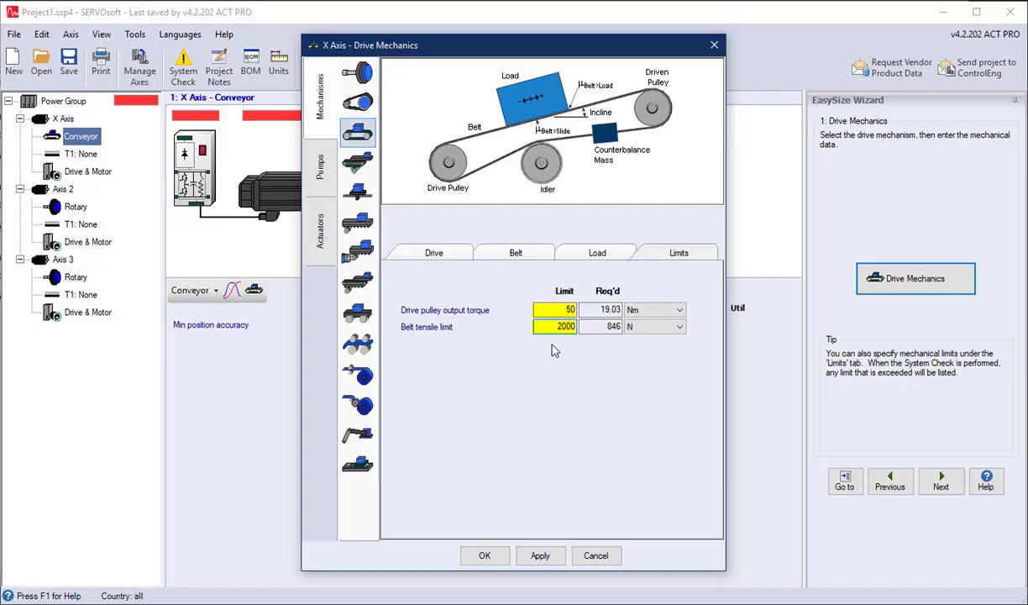
{"action": "left_click", "coordinate": [494, 560]}
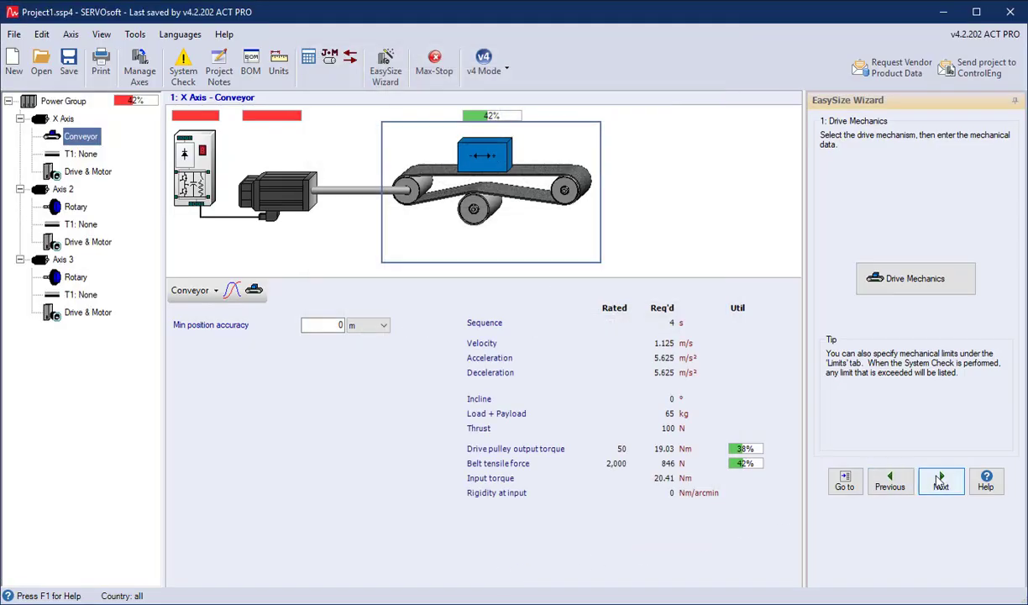
Step: Advance the wizard past the drive mechanics and open the gearbox database for the X Axis
{"action": "left_click", "coordinate": [941, 481]}
{"action": "left_click", "coordinate": [982, 300]}
{"action": "left_click", "coordinate": [953, 361]}
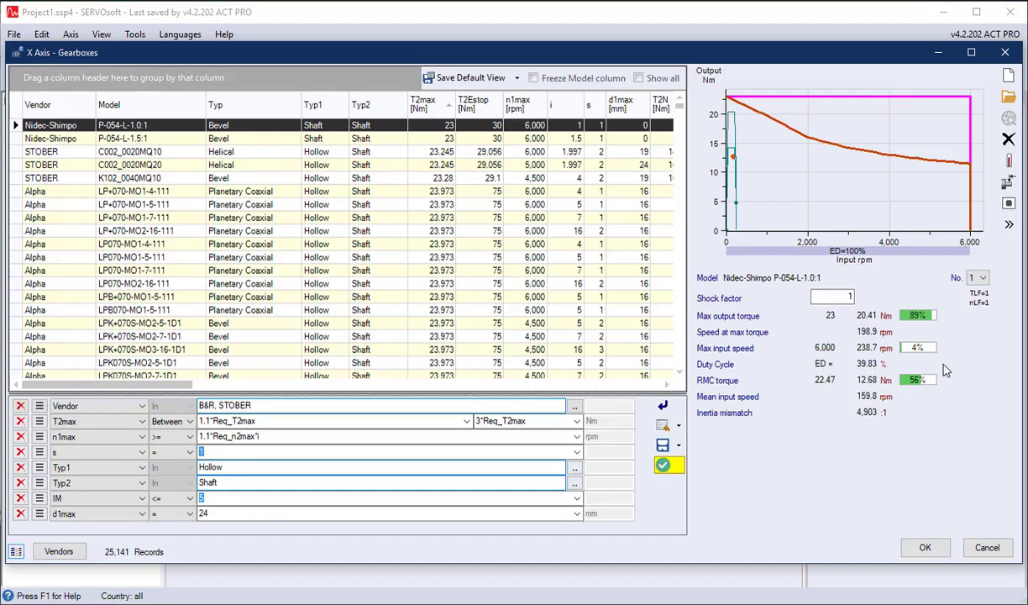
Step: Filter the gearboxes to B&R and STOBER single-stage hollow-to-shaft models with IM at most 5, d1max 24 mm and the 1.1–3× required torque range
{"action": "left_click", "coordinate": [665, 425]}
{"action": "left_click", "coordinate": [729, 467]}
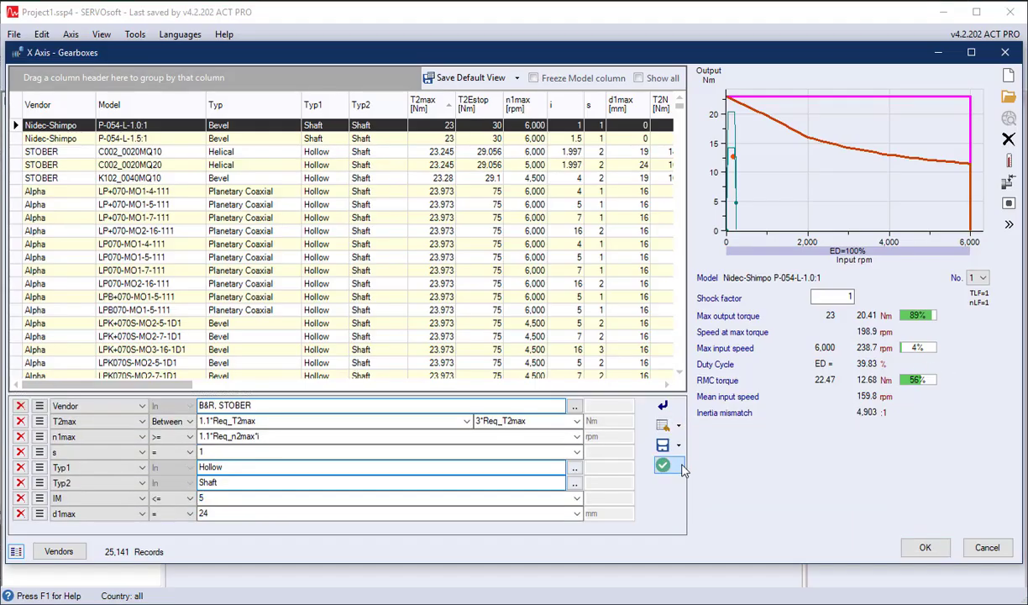
{"action": "left_click", "coordinate": [665, 464]}
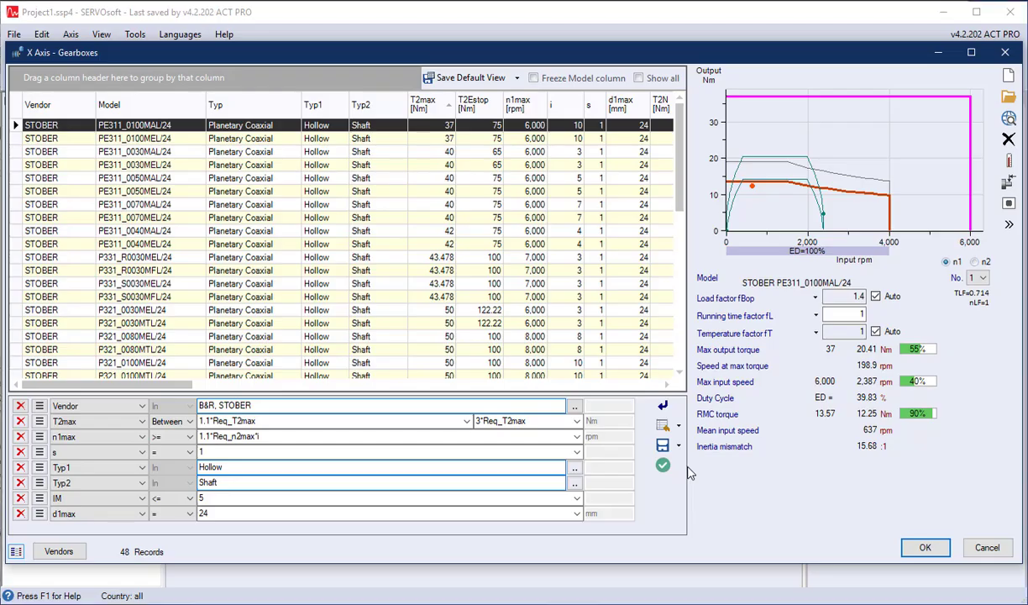
Step: Save the current gearbox filters under the name "Tutorial -Build your first project2"
{"action": "left_click", "coordinate": [678, 445]}
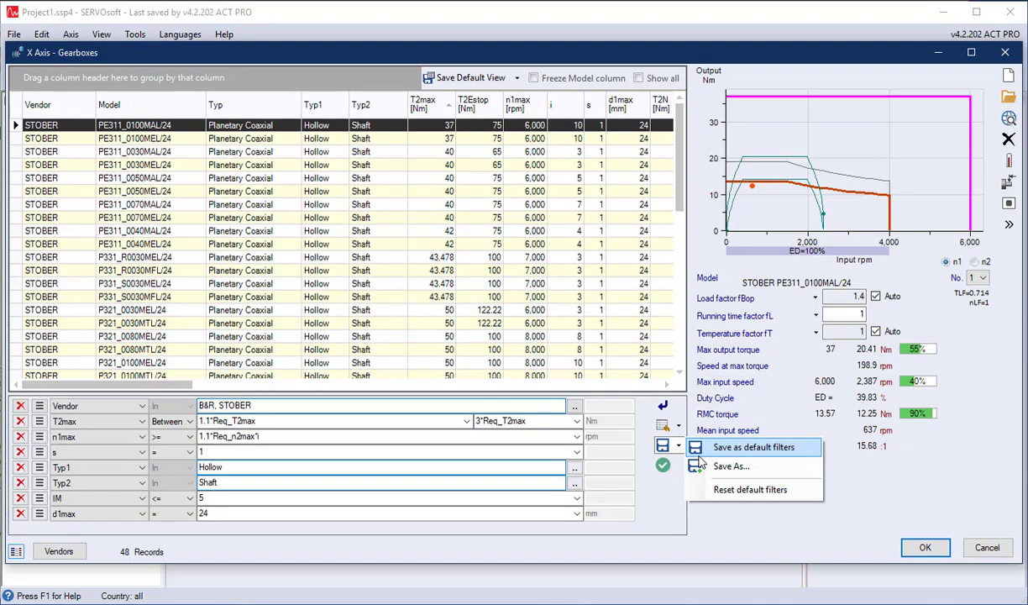
{"action": "left_click", "coordinate": [721, 466]}
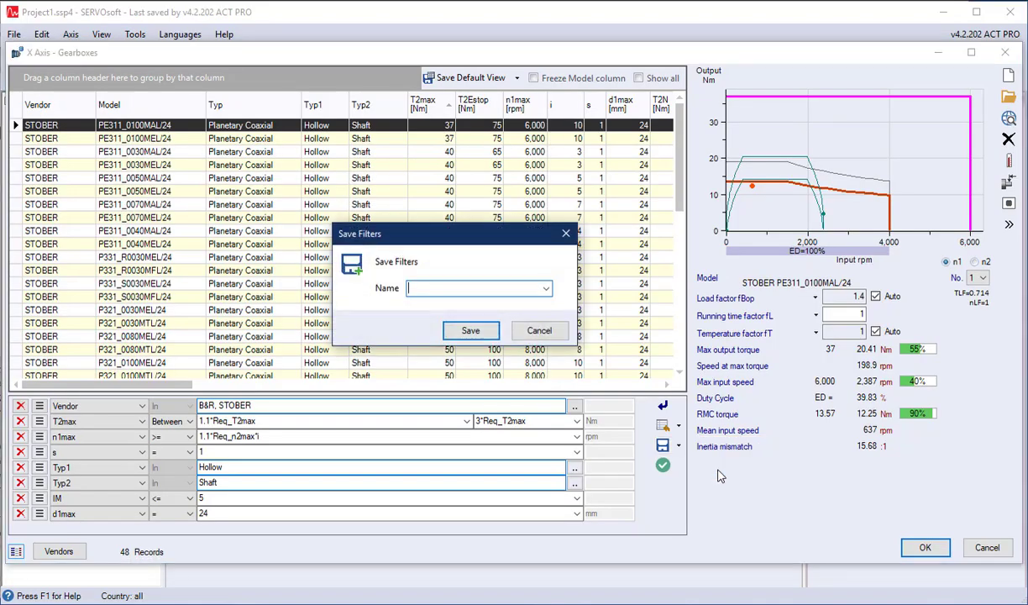
{"action": "left_click", "coordinate": [544, 288]}
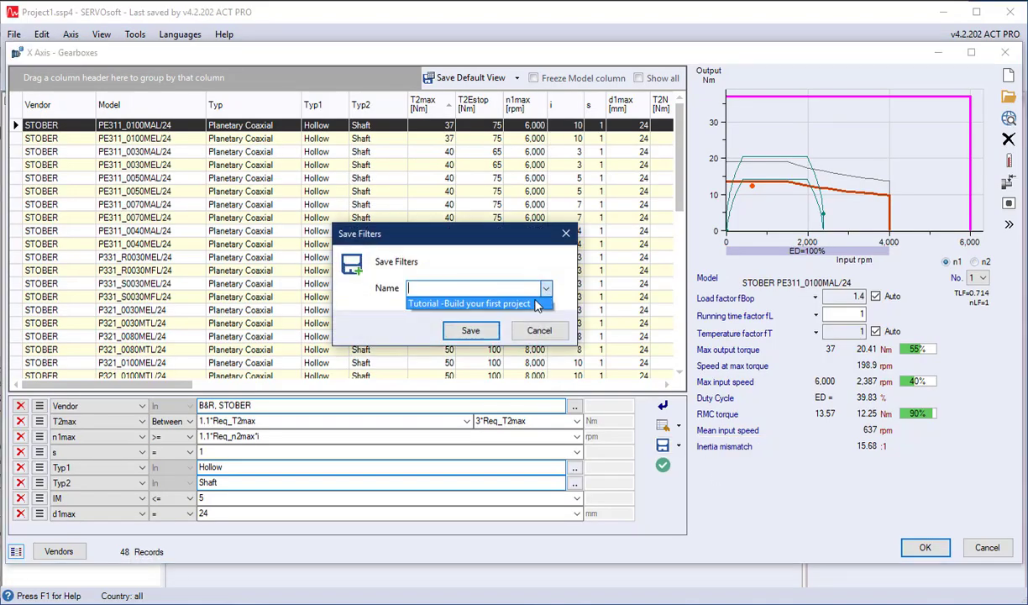
{"action": "left_click", "coordinate": [534, 303]}
{"action": "left_click", "coordinate": [534, 289]}
{"action": "type", "text": "2"}
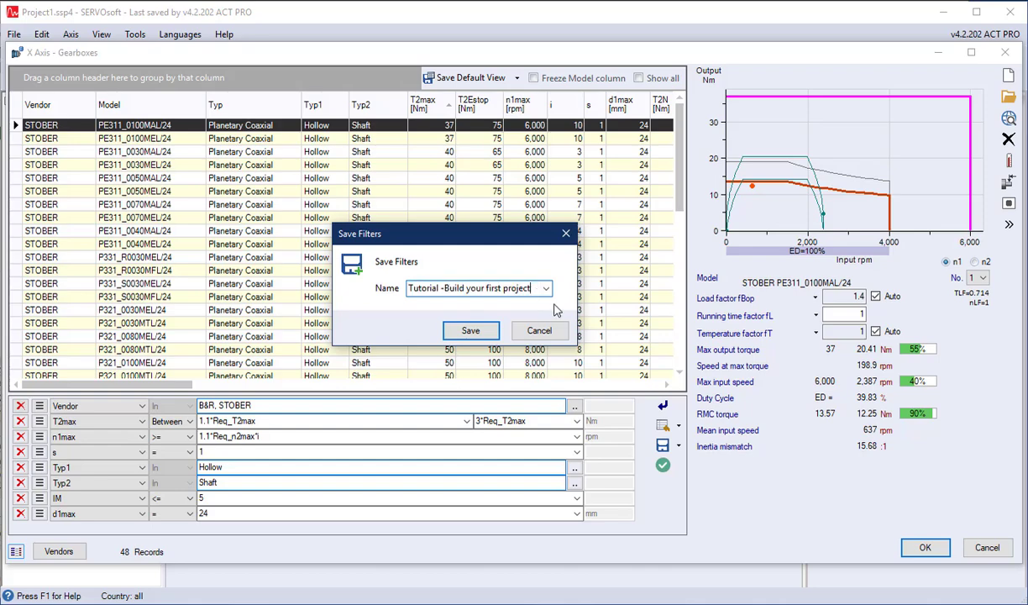
{"action": "left_click", "coordinate": [475, 329]}
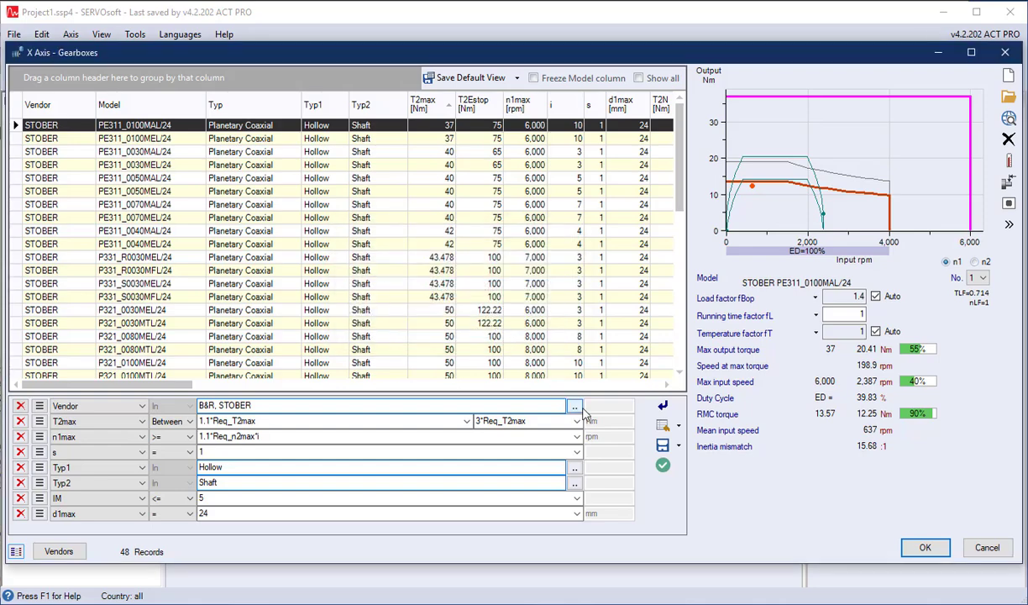
Step: Check the saved filter sets, and select and accept the STOBER P321_0080MEL/24 gearbox for the X Axis
{"action": "left_click", "coordinate": [678, 426]}
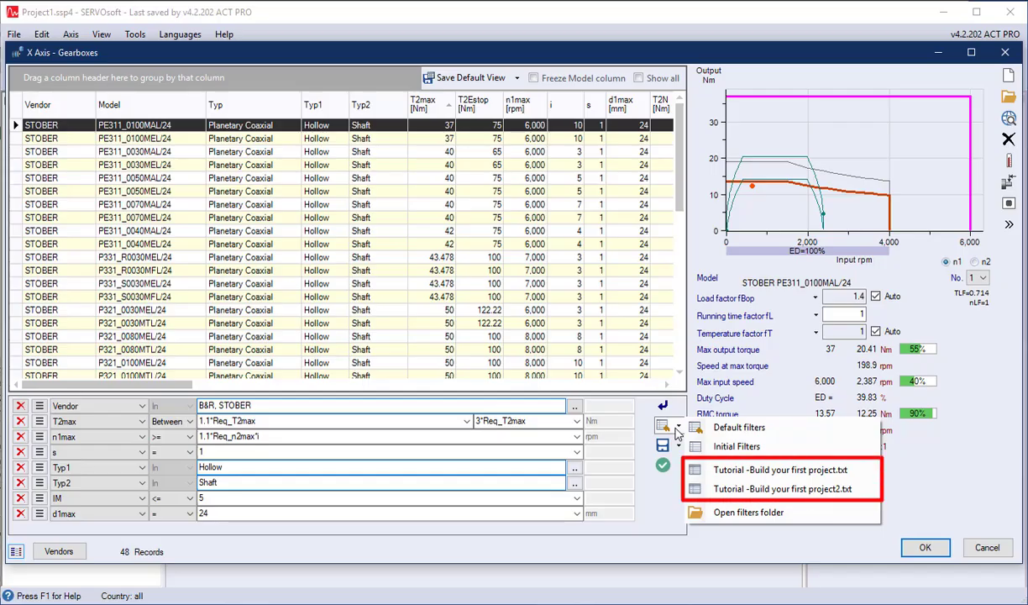
{"action": "left_click", "coordinate": [781, 488]}
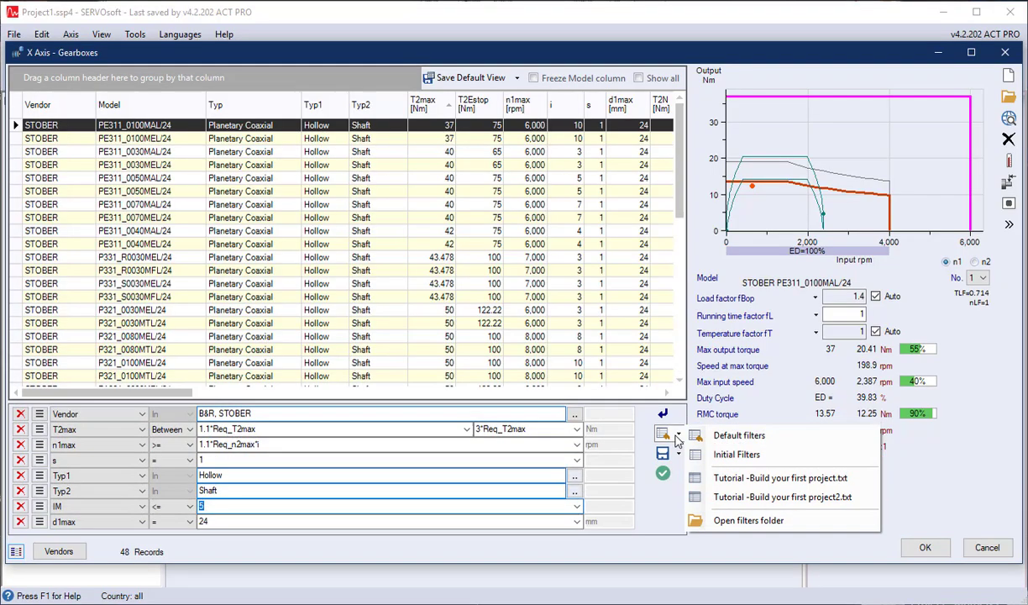
{"action": "left_click", "coordinate": [564, 338]}
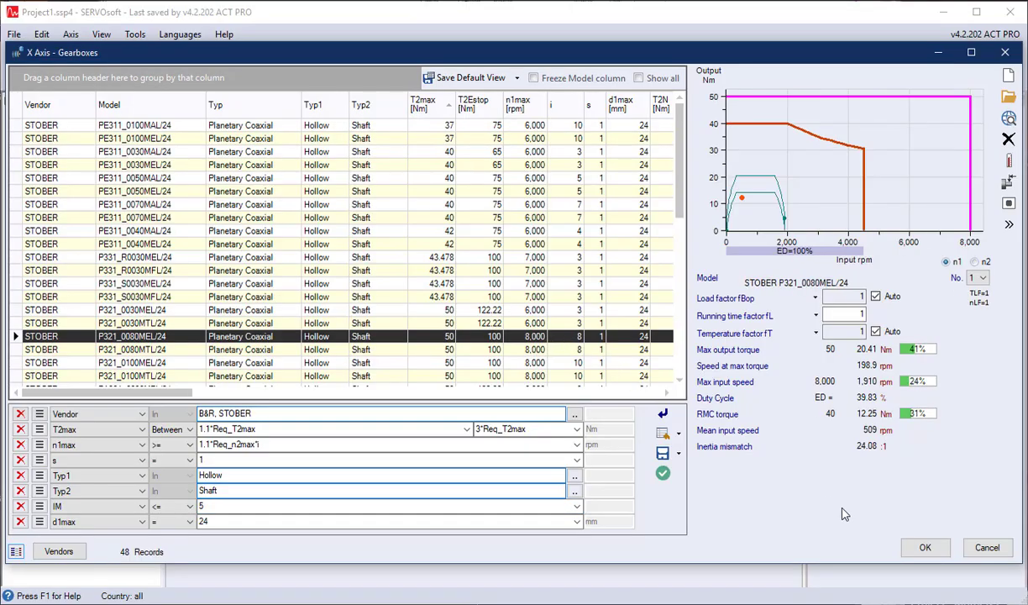
{"action": "left_click", "coordinate": [914, 554]}
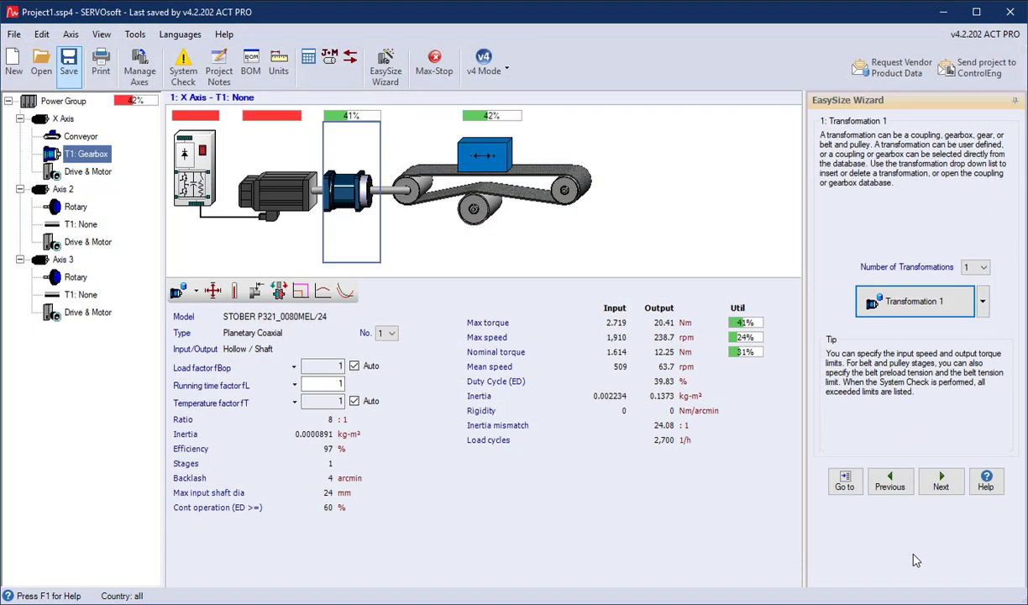
Step: Open the X Axis motor database and load the filter set for naturally cooled B&R 8LSA% motors with IM 3 to 7 and Jbr 0
{"action": "left_click", "coordinate": [940, 482]}
{"action": "left_click", "coordinate": [964, 299]}
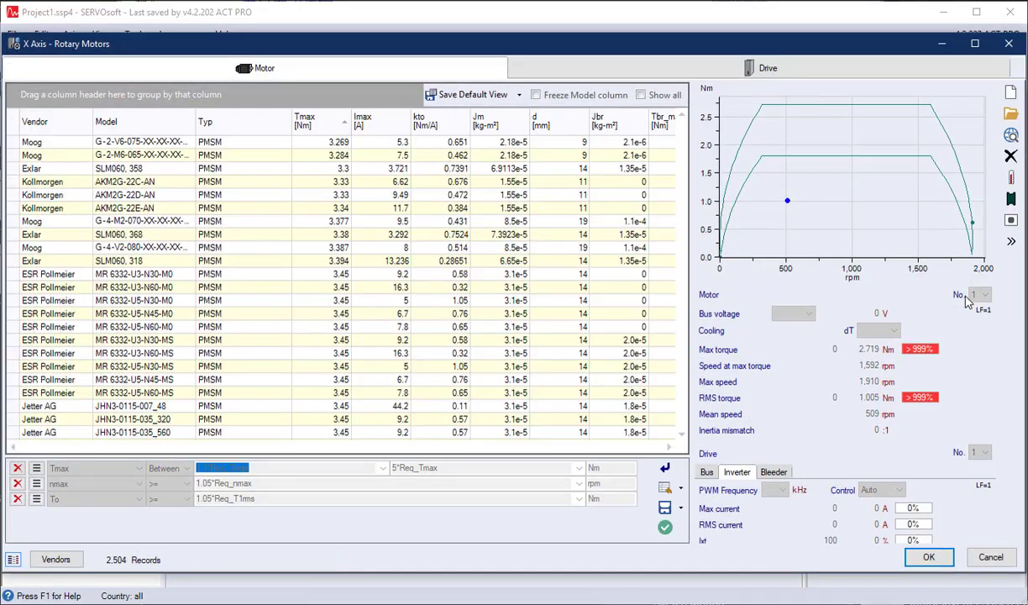
{"action": "left_click", "coordinate": [665, 487]}
{"action": "left_click", "coordinate": [697, 505]}
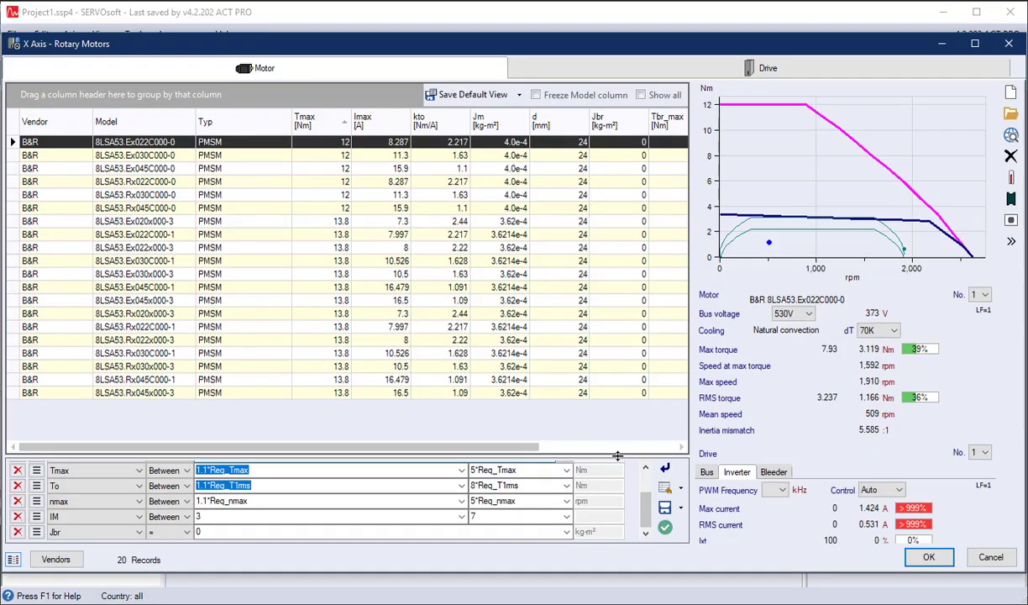
{"action": "left_click_drag", "start_coordinate": [610, 456], "coordinate": [611, 404]}
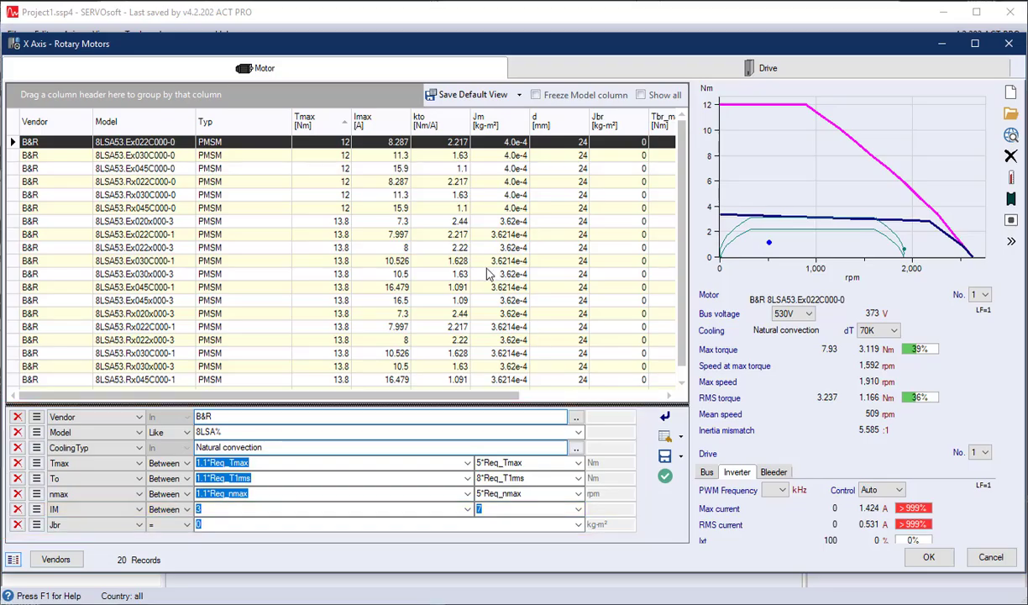
Step: Select the B&R 8LSA53.Ex045C000-0 motor and apply the drive filters based on it
{"action": "left_click", "coordinate": [344, 168]}
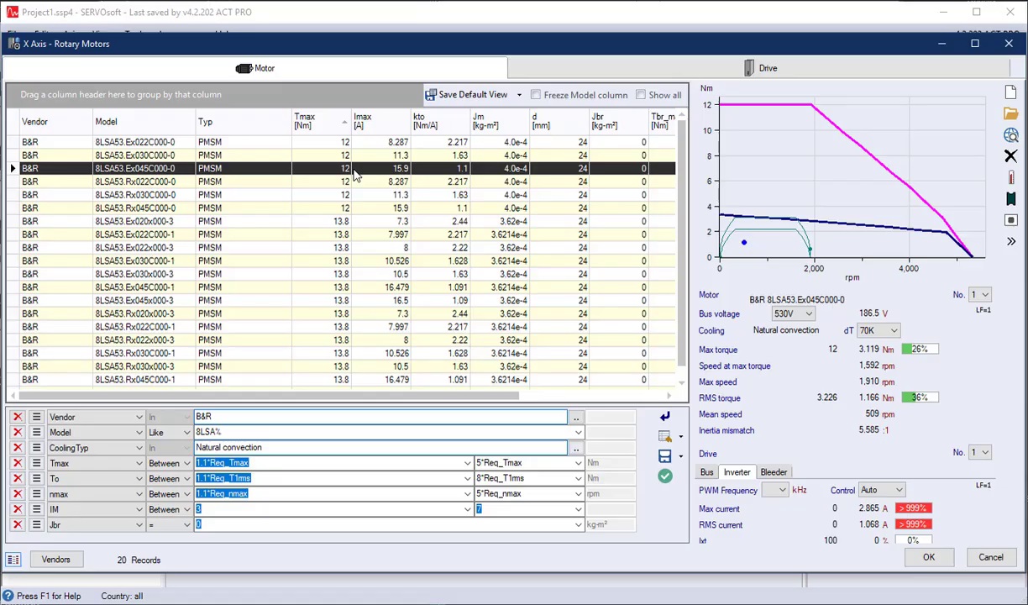
{"action": "left_click", "coordinate": [547, 74]}
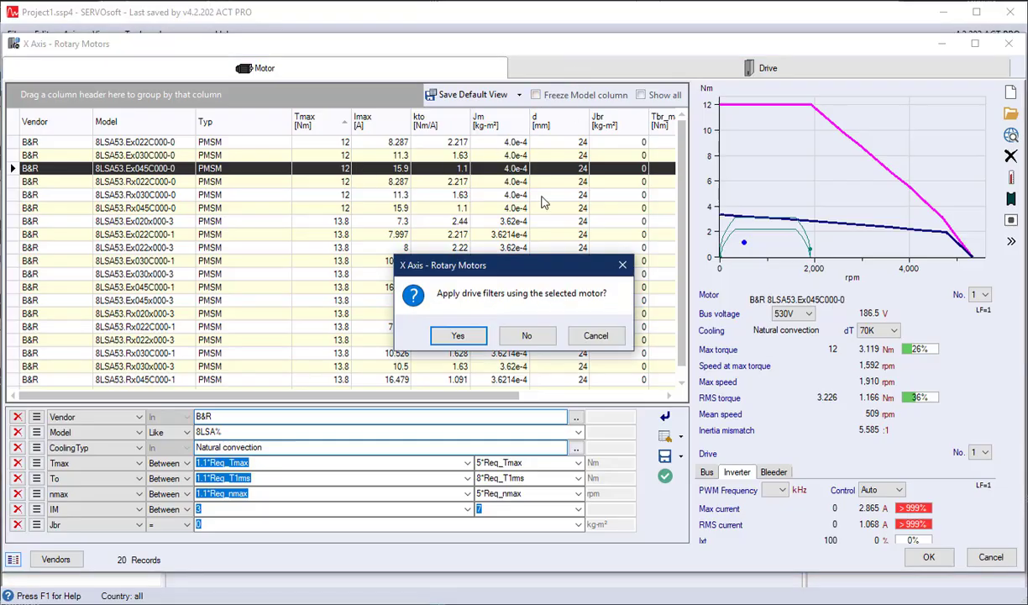
{"action": "left_click", "coordinate": [461, 337]}
Step: Apply the saved "Tutorial -Build your first project" drive filters and accept the B&R 8v1016.0xx-2 drive with the chosen motor
{"action": "left_click", "coordinate": [664, 487]}
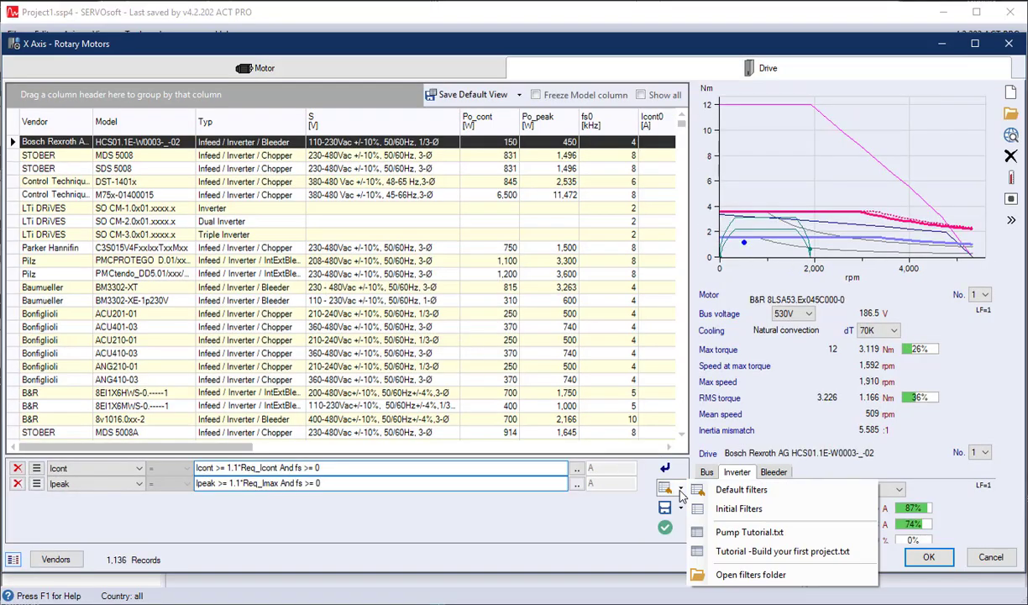
{"action": "left_click", "coordinate": [731, 552]}
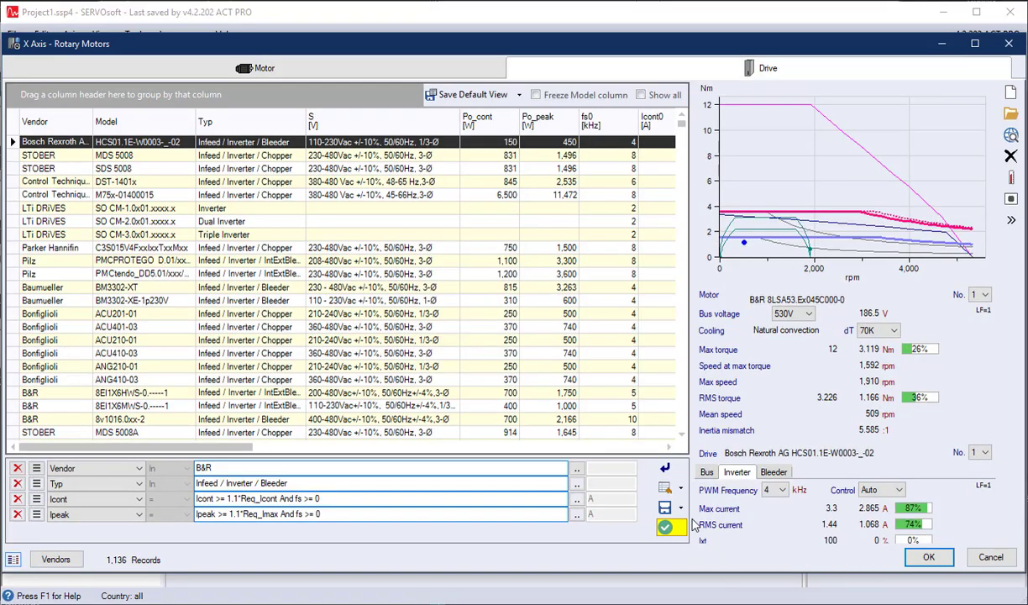
{"action": "left_click", "coordinate": [682, 526]}
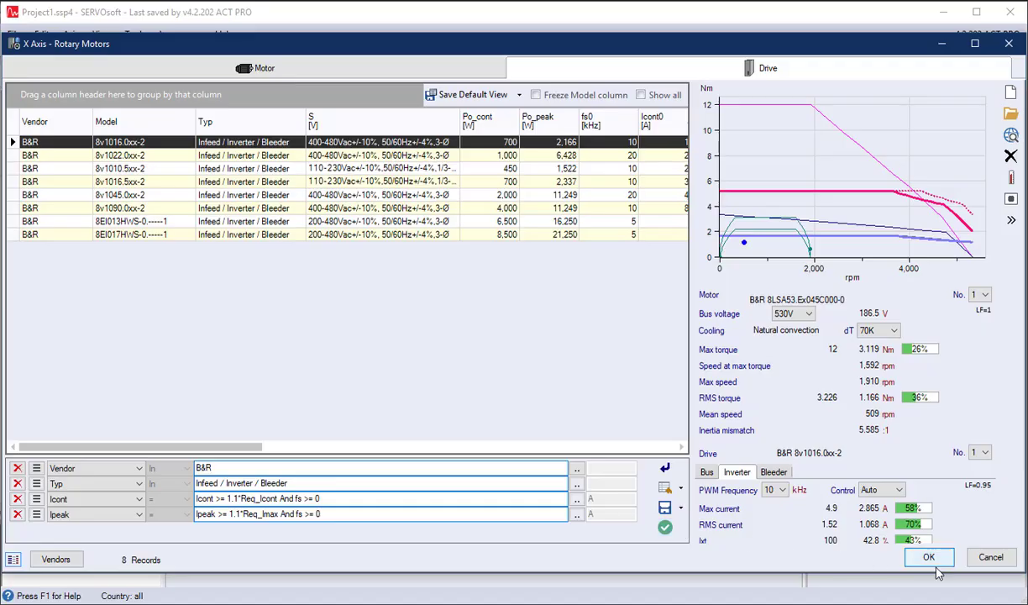
{"action": "left_click", "coordinate": [934, 559]}
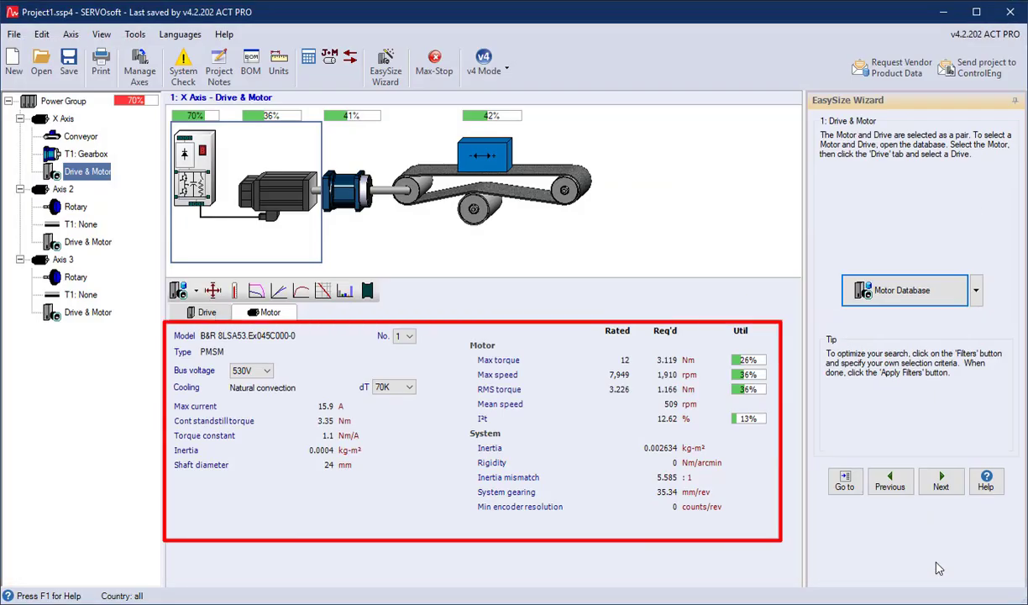
Step: Review the drive data and the motor performance graph with inverter curves, plotting only the Move to Drop segment
{"action": "left_click", "coordinate": [210, 315]}
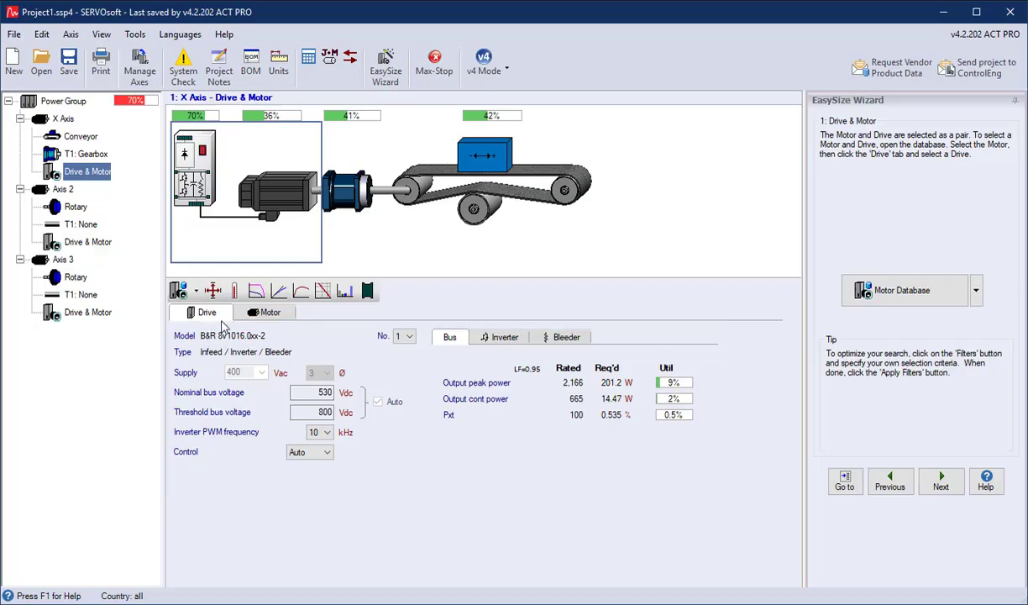
{"action": "left_click", "coordinate": [257, 290]}
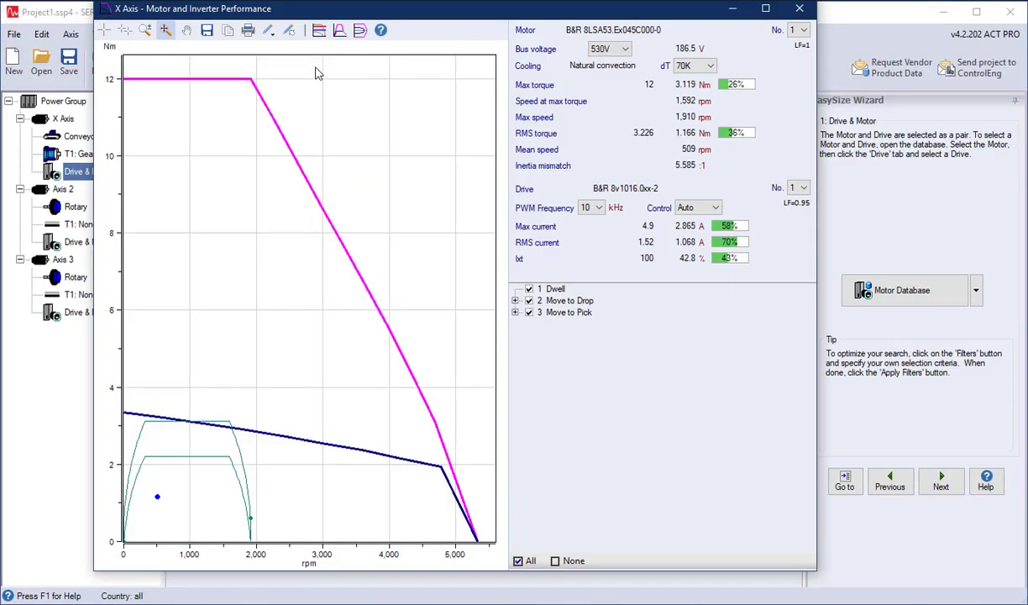
{"action": "left_click", "coordinate": [319, 32]}
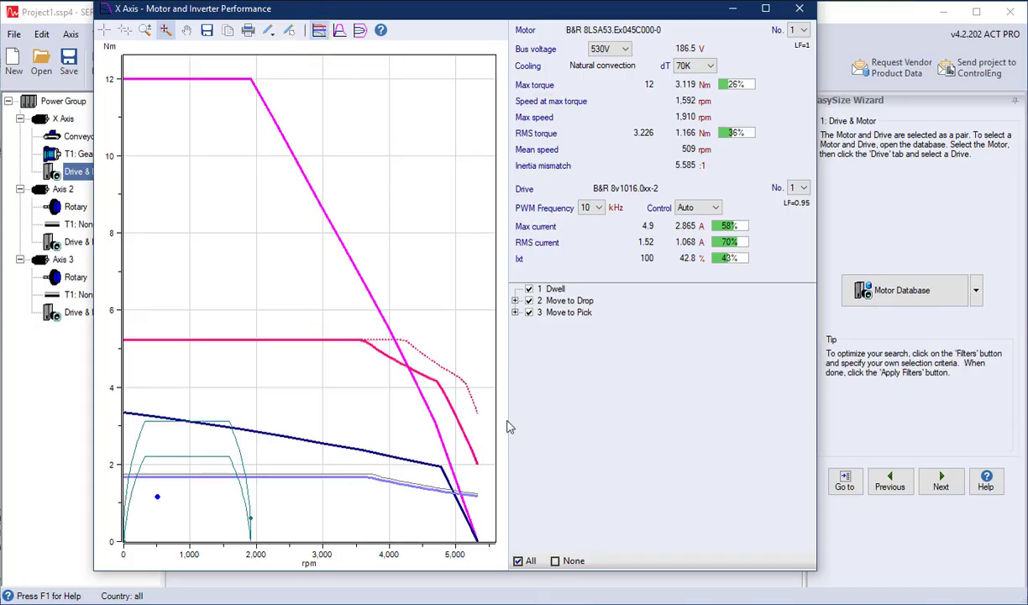
{"action": "left_click", "coordinate": [556, 560]}
{"action": "left_click", "coordinate": [515, 300]}
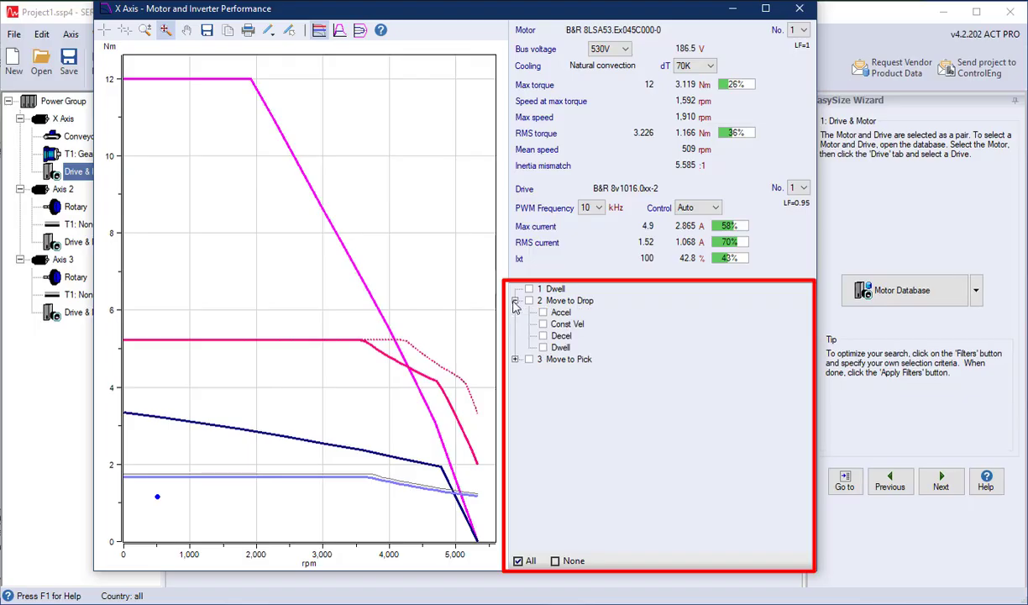
{"action": "left_click", "coordinate": [528, 300]}
{"action": "left_click", "coordinate": [559, 301]}
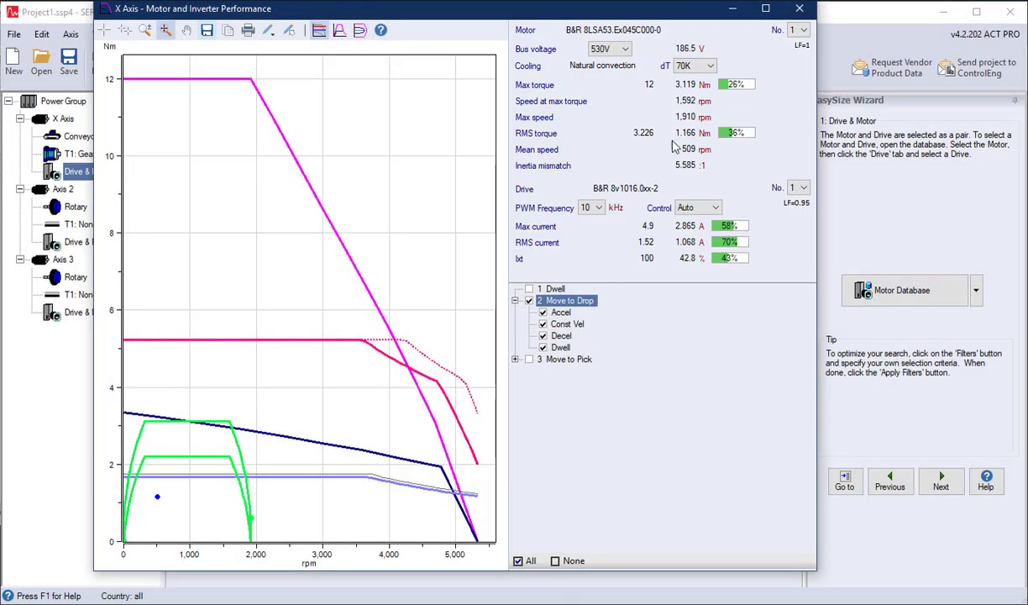
{"action": "left_click", "coordinate": [799, 8]}
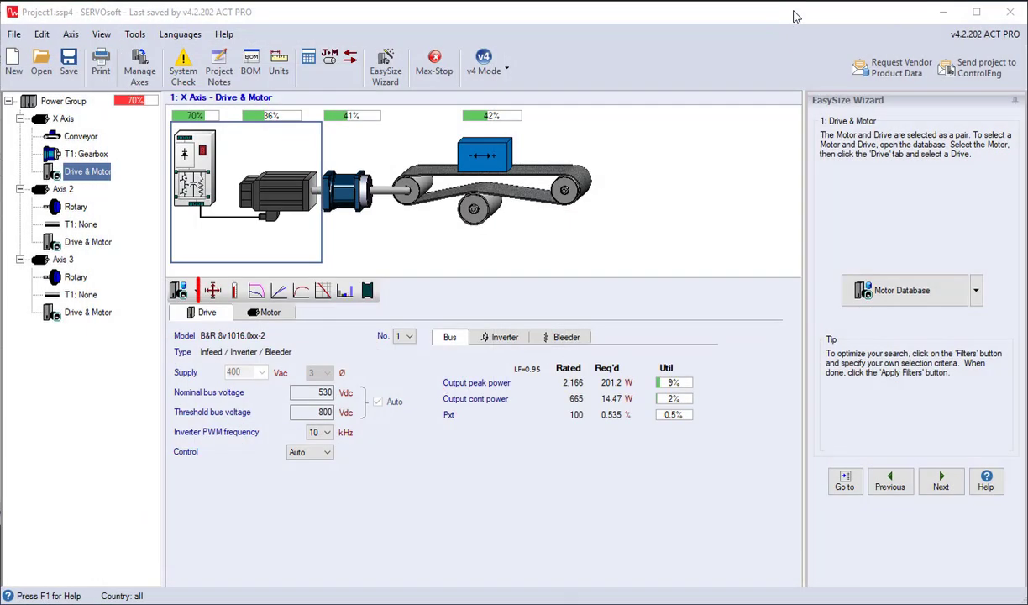
Step: Review the X Axis drive margins for bus, inverter and bleeder, plus the motor margins
{"action": "left_click", "coordinate": [206, 286]}
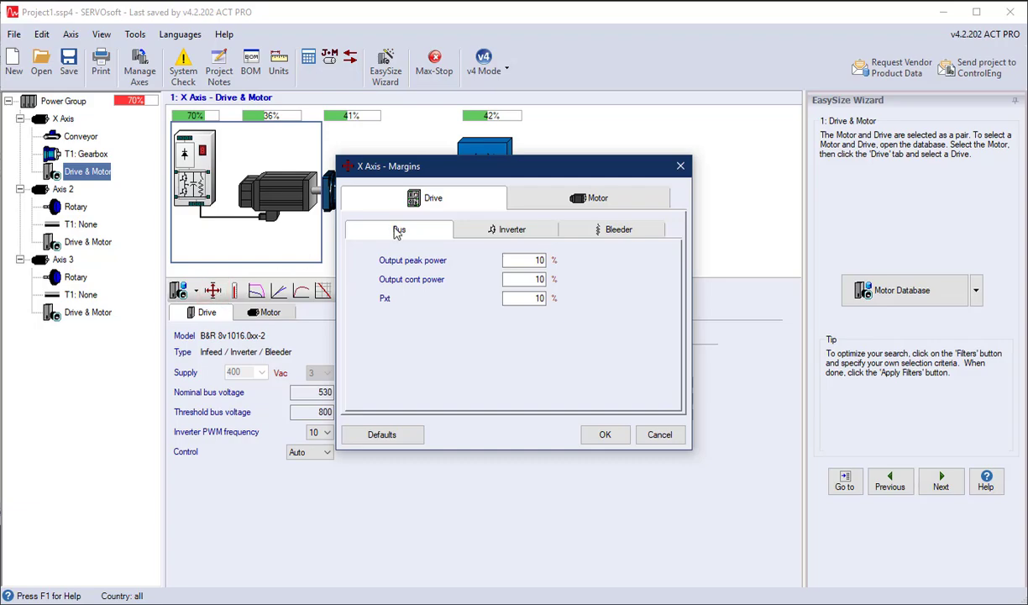
{"action": "left_click", "coordinate": [461, 232]}
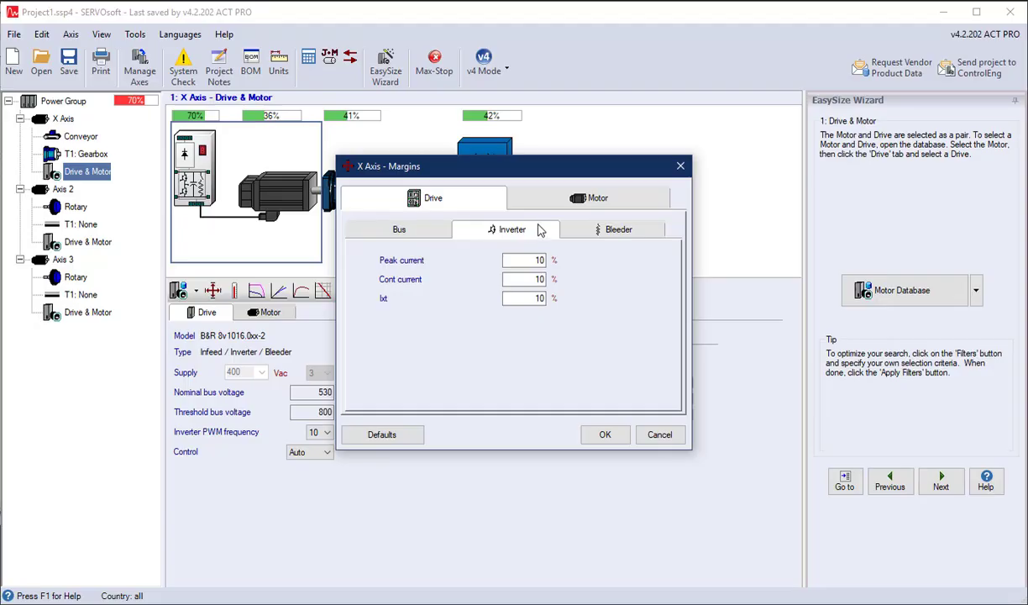
{"action": "left_click", "coordinate": [580, 233]}
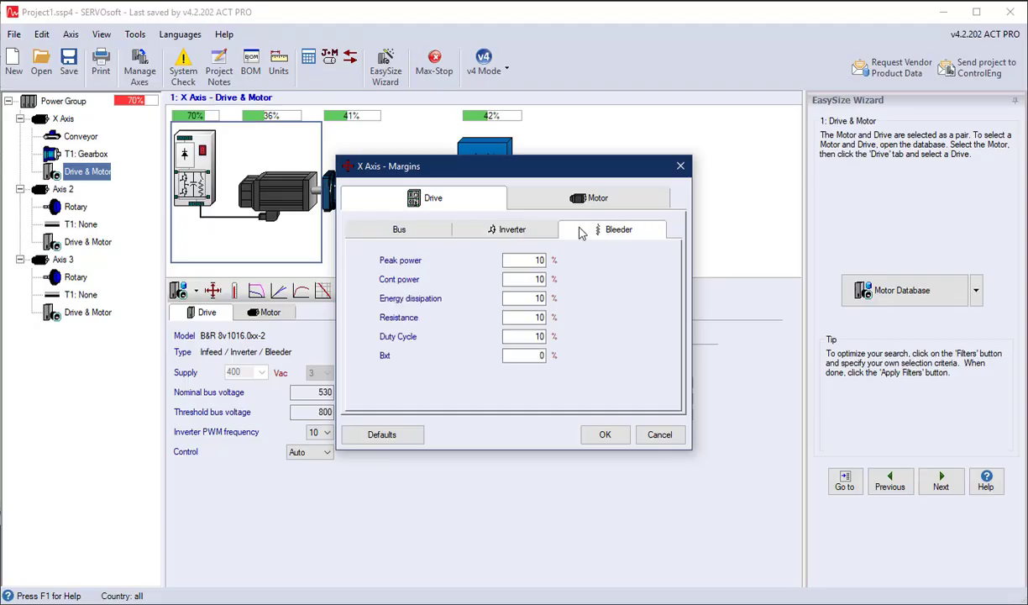
{"action": "left_click", "coordinate": [579, 206]}
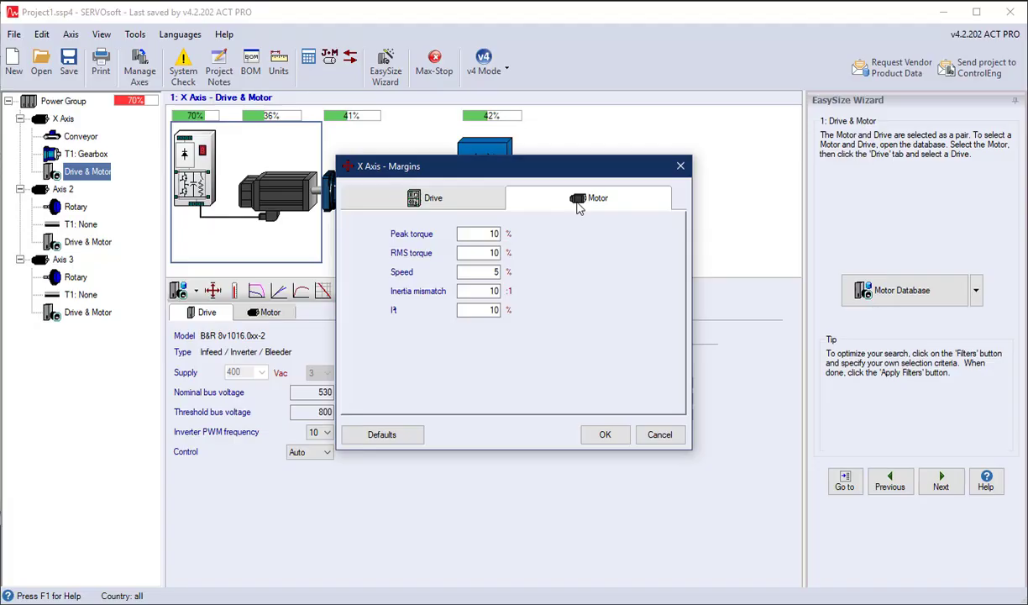
Step: Read the help topic on rotary motor torque and speed margins, and accept the margins as set
{"action": "key", "text": "F1"}
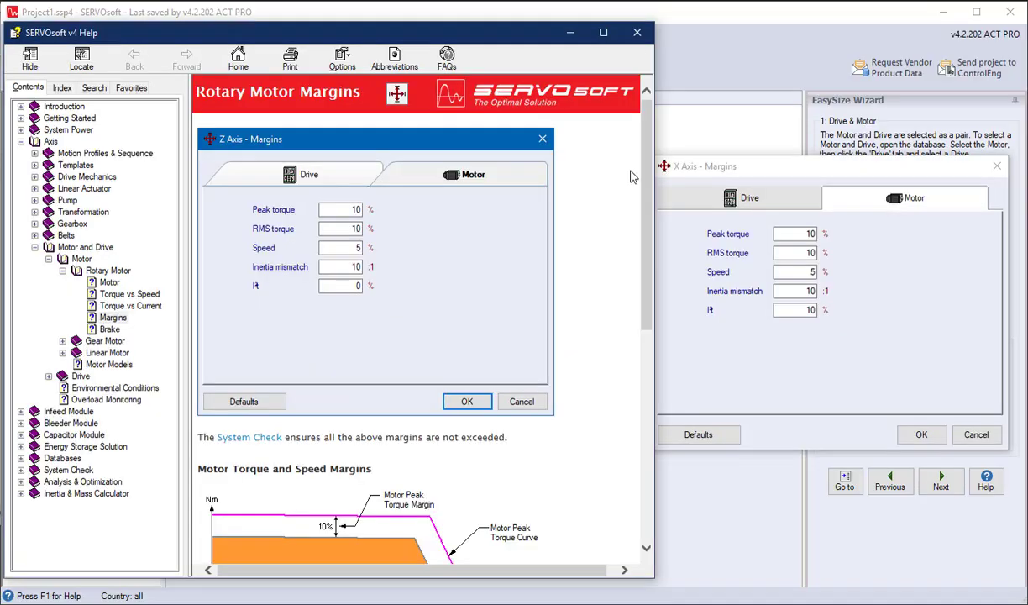
{"action": "left_click_drag", "start_coordinate": [648, 183], "coordinate": [664, 359]}
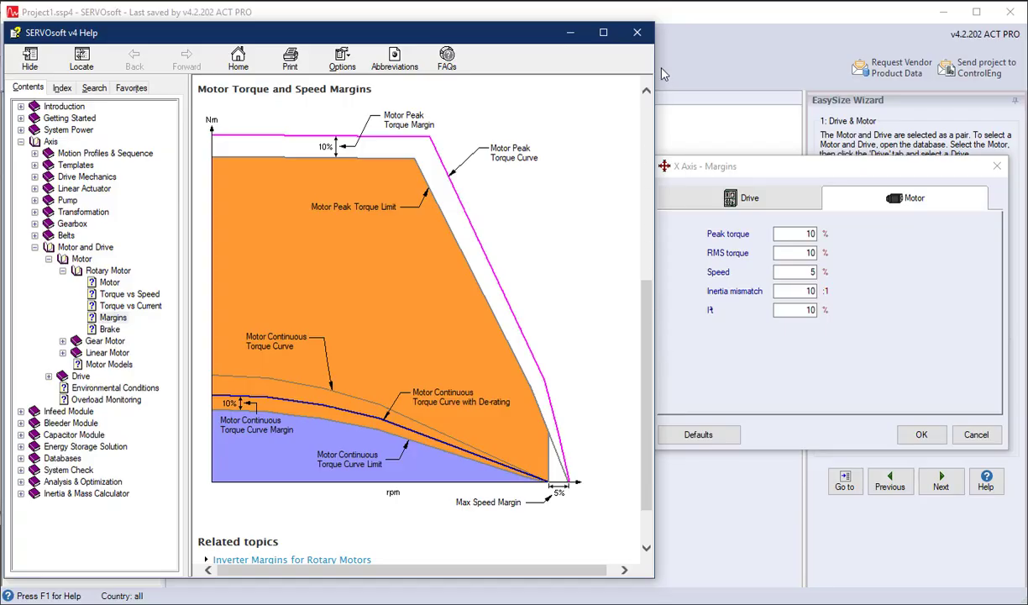
{"action": "left_click", "coordinate": [636, 32]}
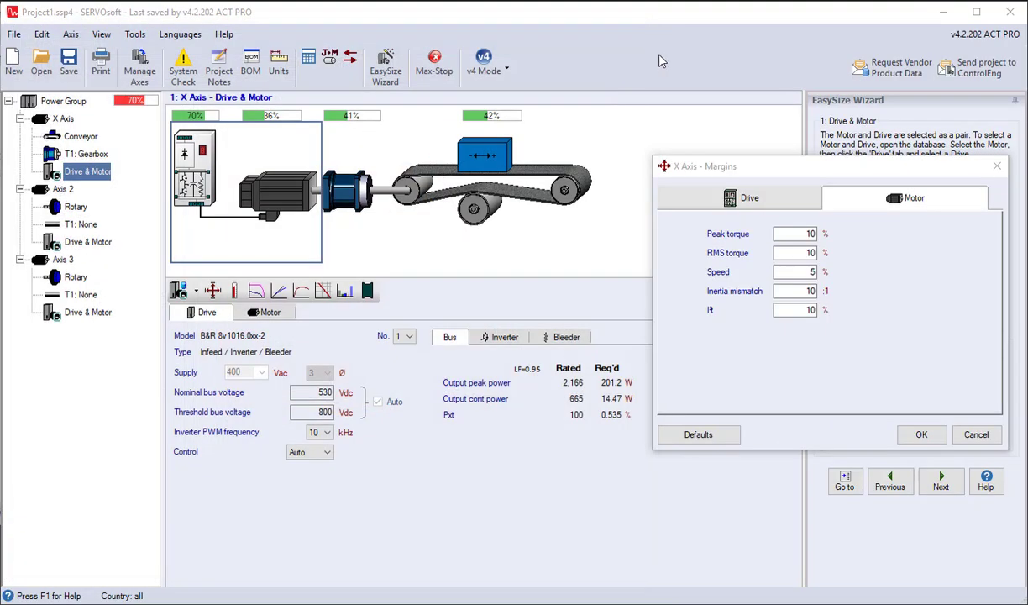
{"action": "left_click", "coordinate": [919, 434]}
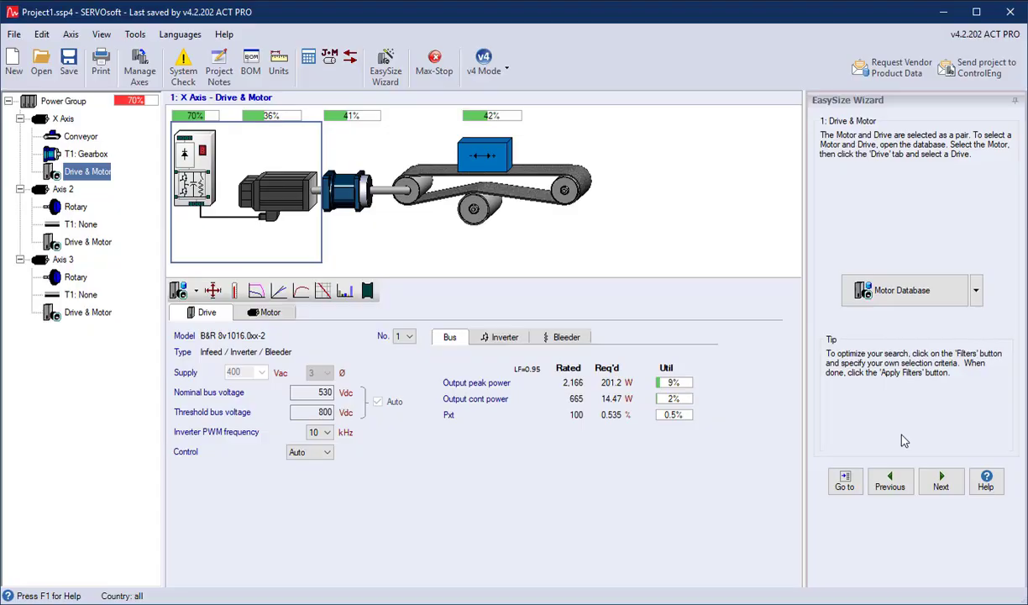
Step: Examine the torque and speed performance graph of the X Axis gearbox
{"action": "left_click", "coordinate": [357, 221]}
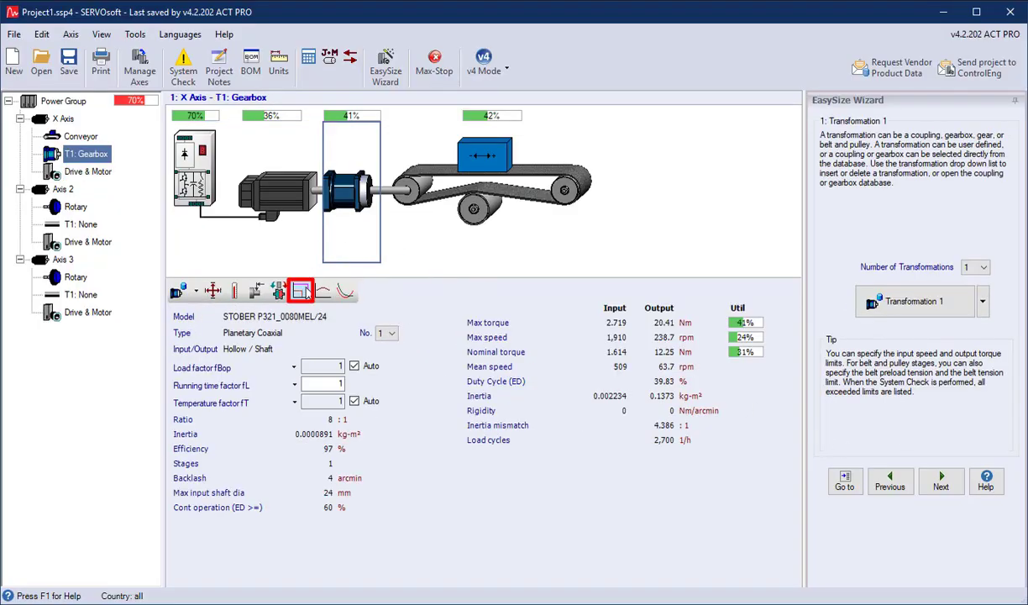
{"action": "left_click", "coordinate": [302, 291]}
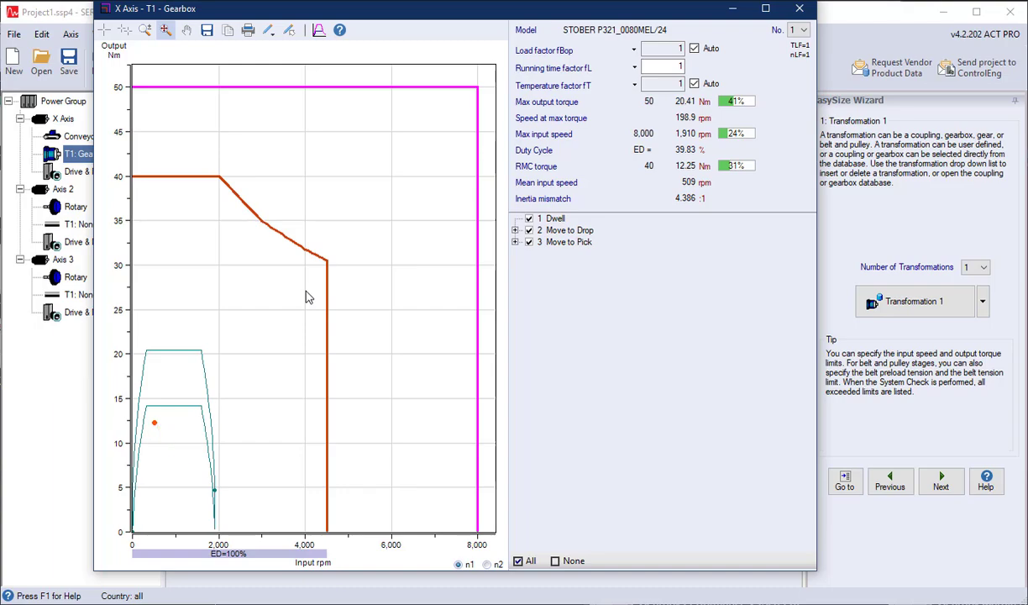
{"action": "left_click", "coordinate": [799, 8]}
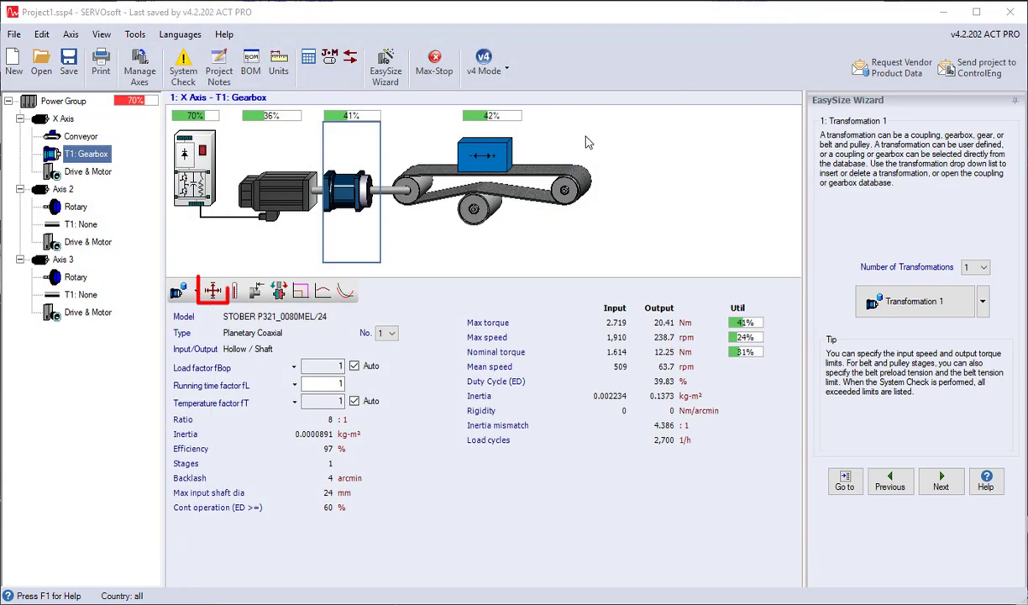
Step: Apply the default margins to the X Axis gearbox for torque, speed, life and shaft loads
{"action": "left_click", "coordinate": [214, 289]}
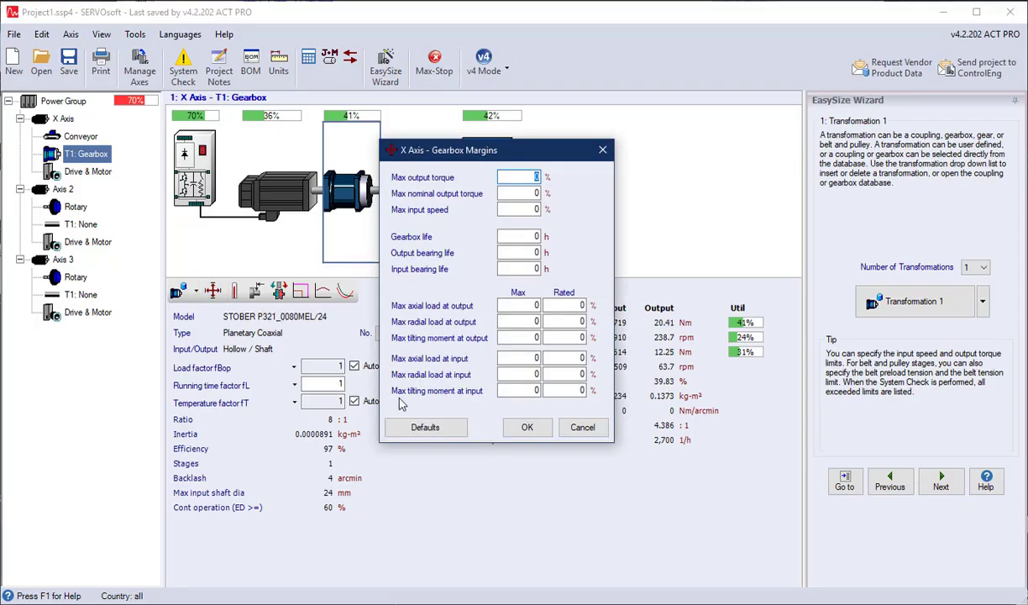
{"action": "left_click", "coordinate": [426, 429]}
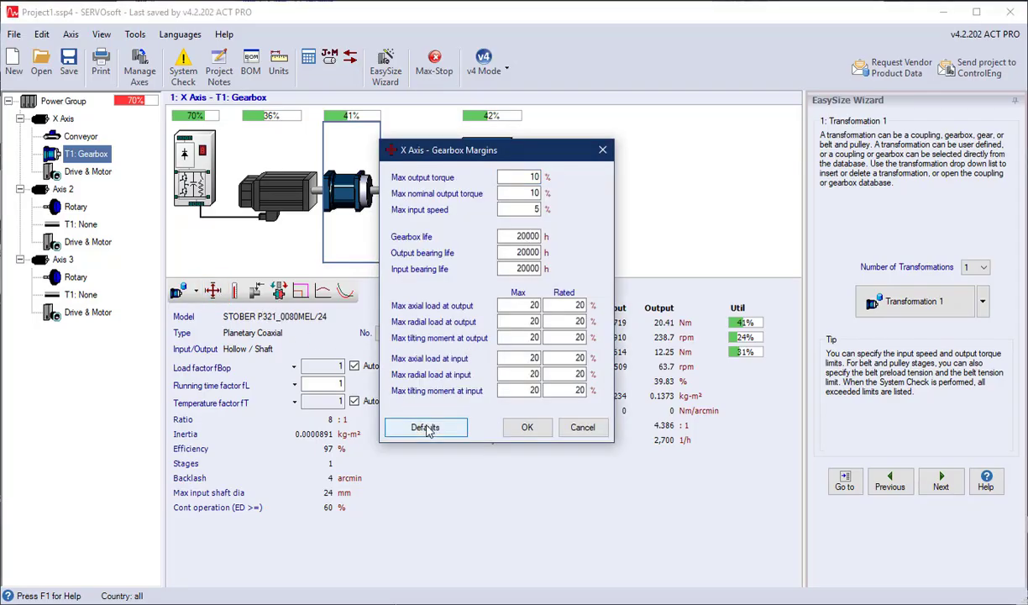
{"action": "left_click", "coordinate": [526, 428]}
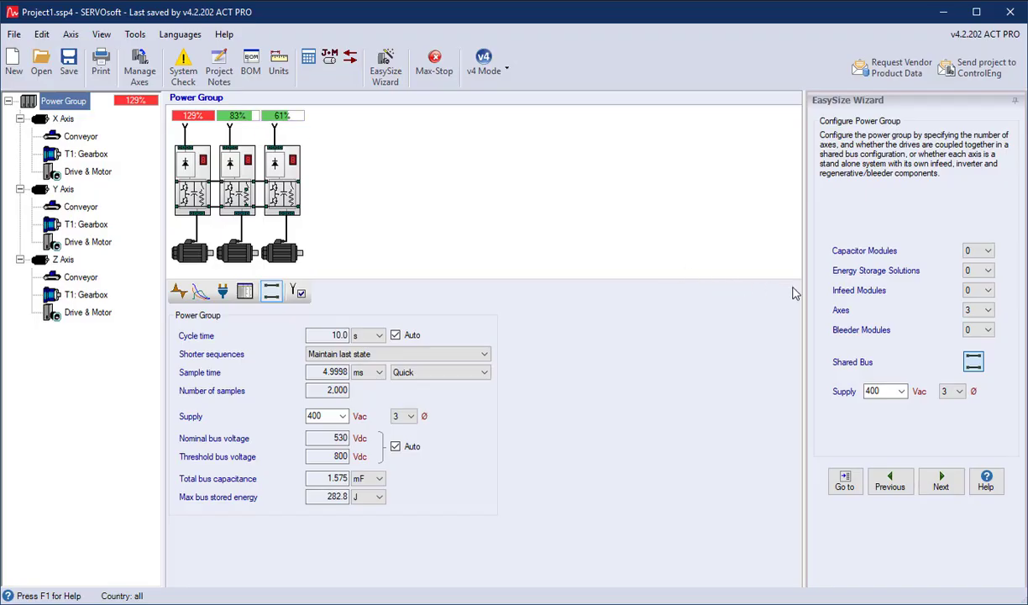
Step: Configure the shared-bus power flow so only the Y Axis uses its infeed, leaving all three bleeders enabled and divided equally
{"action": "left_click", "coordinate": [972, 363]}
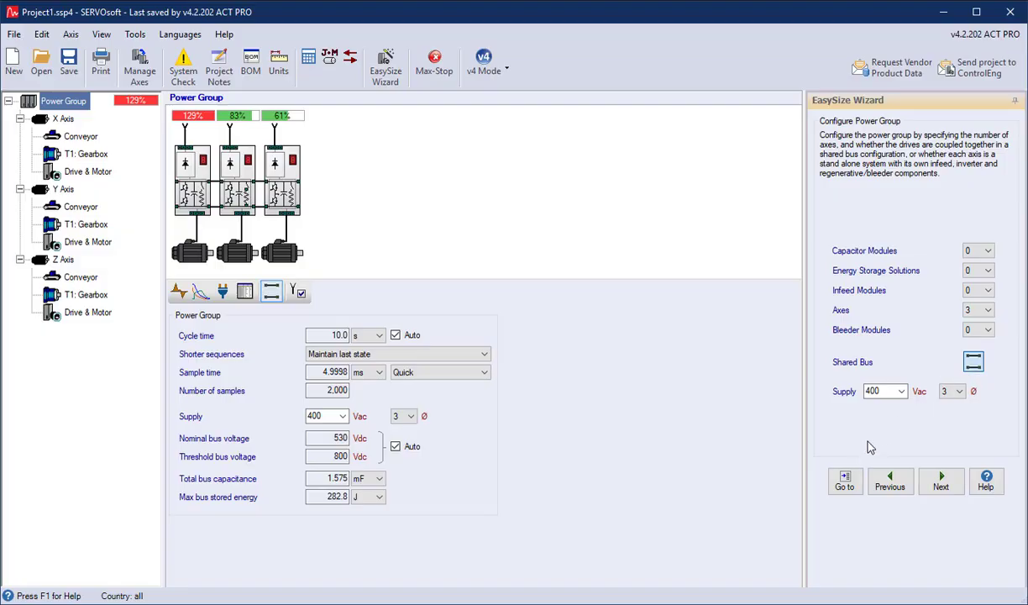
{"action": "left_click", "coordinate": [846, 479]}
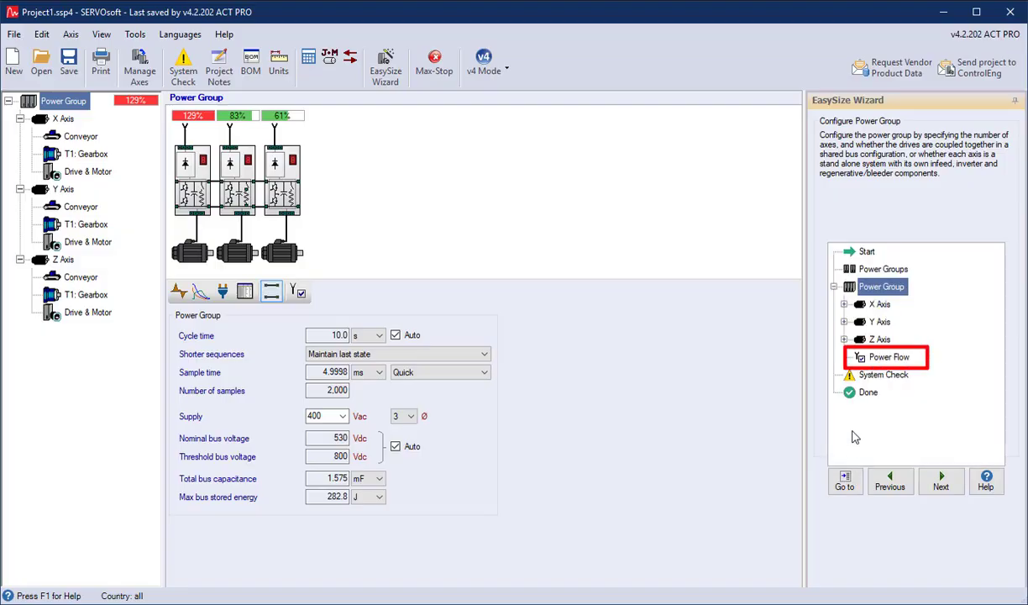
{"action": "left_click", "coordinate": [888, 359]}
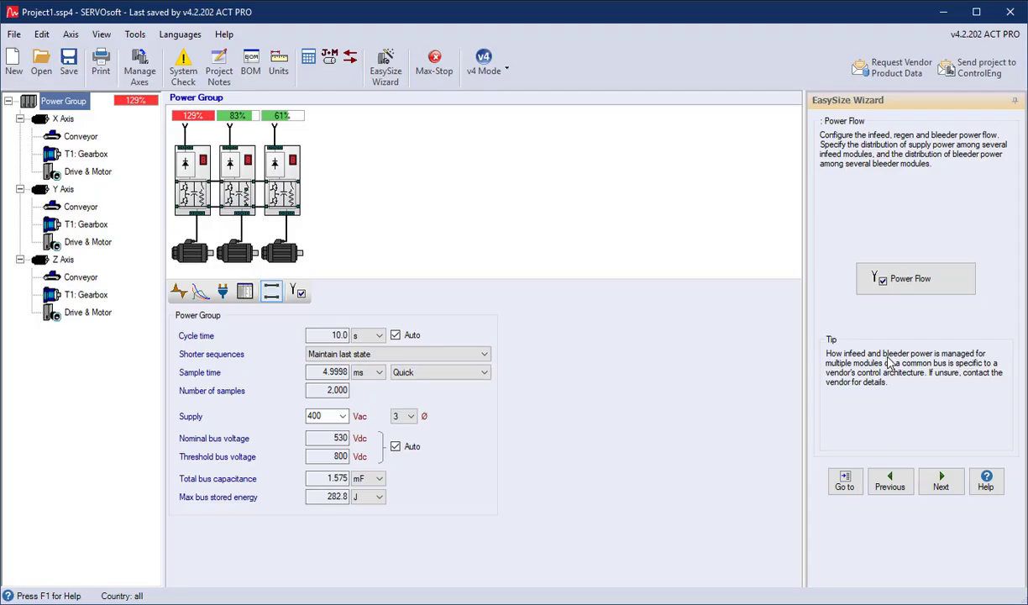
{"action": "left_click", "coordinate": [897, 282]}
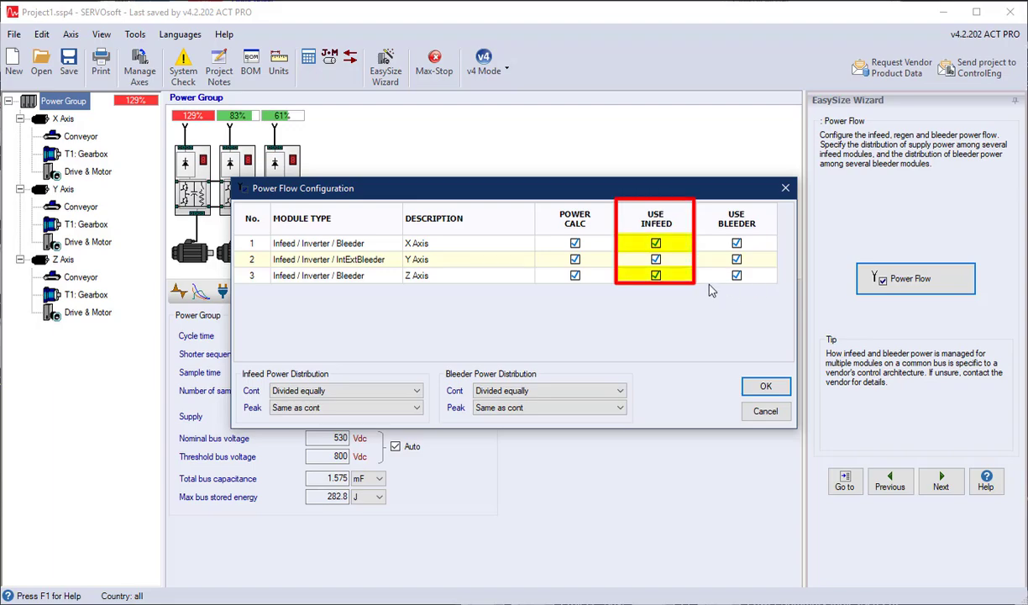
{"action": "left_click", "coordinate": [656, 276]}
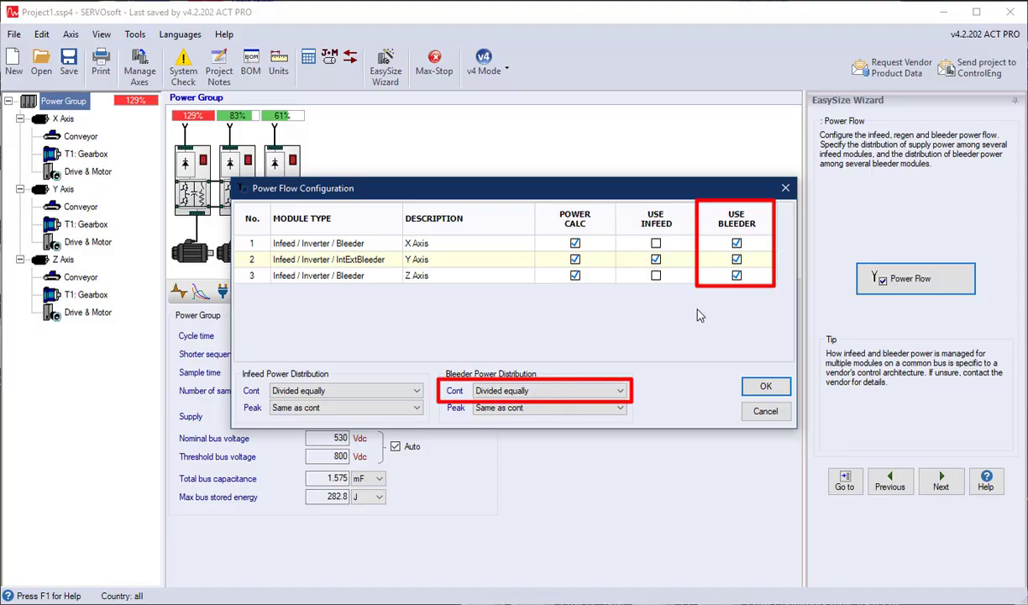
{"action": "left_click", "coordinate": [767, 388]}
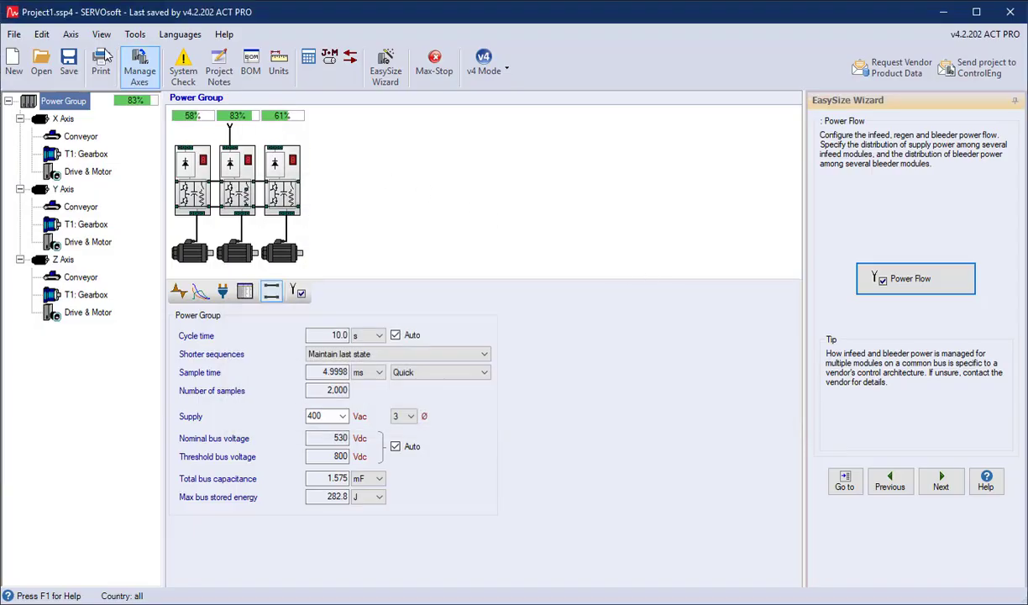
Step: Save the project under the new name Gantry Robot
{"action": "left_click", "coordinate": [15, 35]}
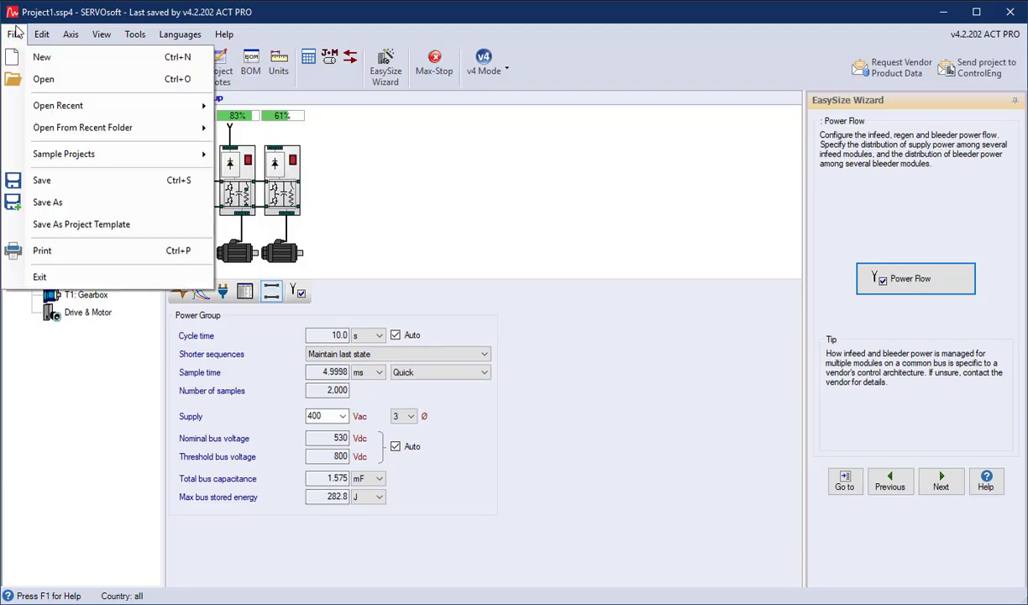
{"action": "left_click", "coordinate": [74, 202]}
{"action": "type", "text": "Gantry "}
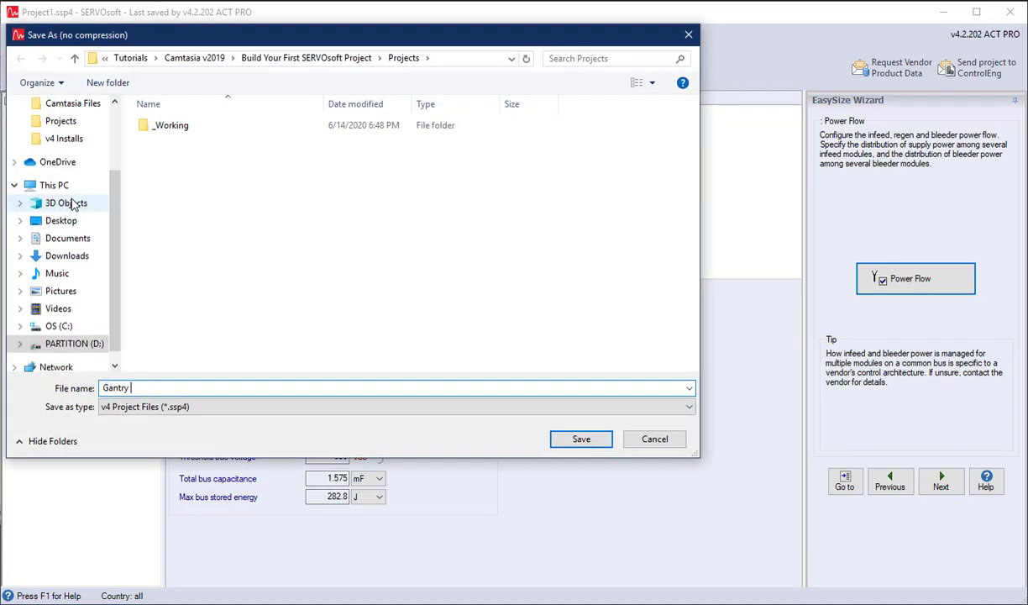
{"action": "type", "text": "Robot"}
{"action": "key", "text": "Return"}
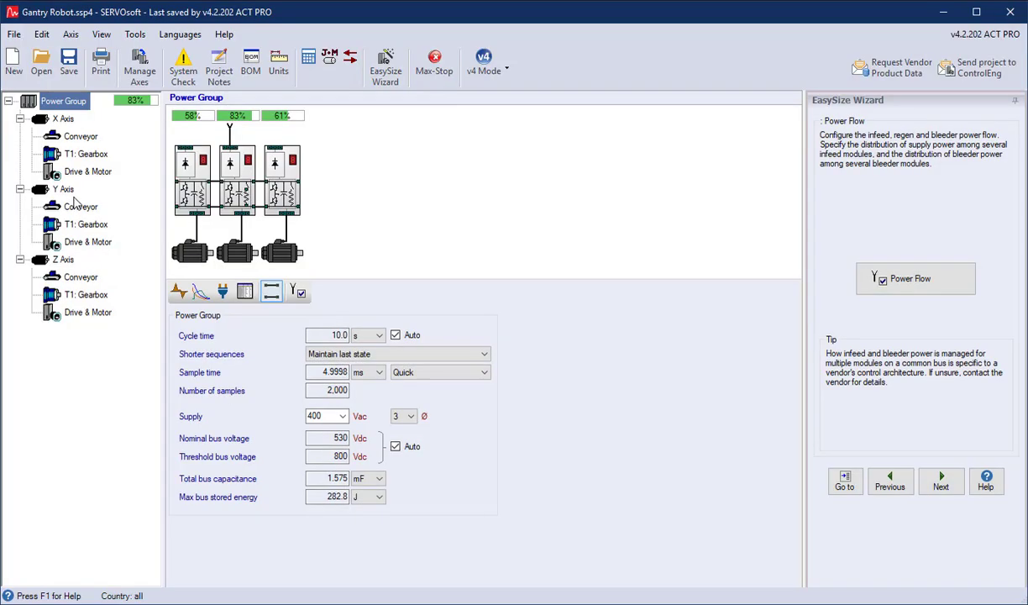
Step: Review the power group's supply power details per axis with rated values, plus the energy cost and added-capacitance analysis
{"action": "left_click", "coordinate": [243, 292]}
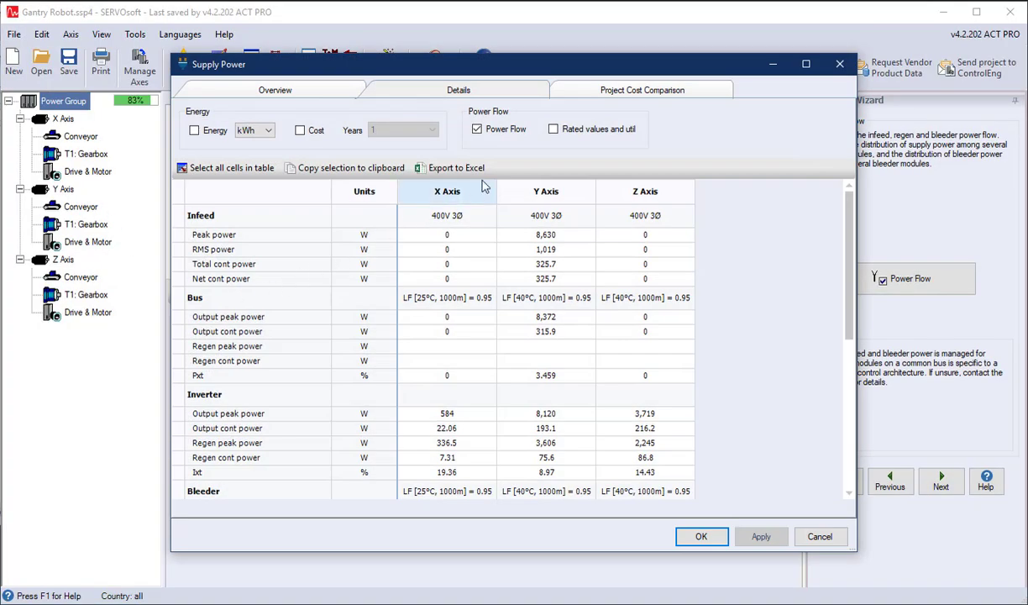
{"action": "left_click", "coordinate": [553, 130]}
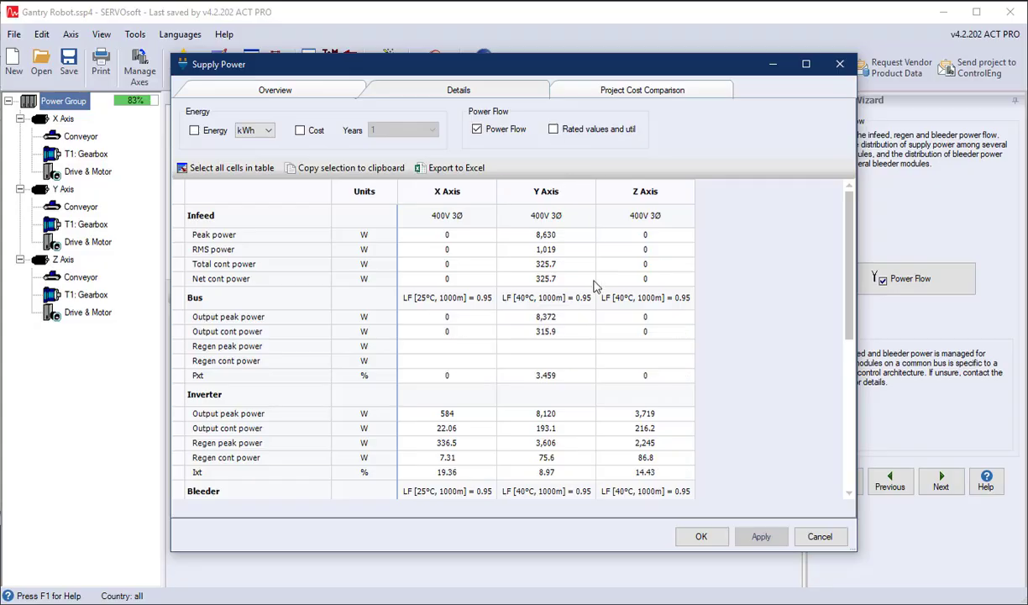
{"action": "left_click", "coordinate": [702, 536]}
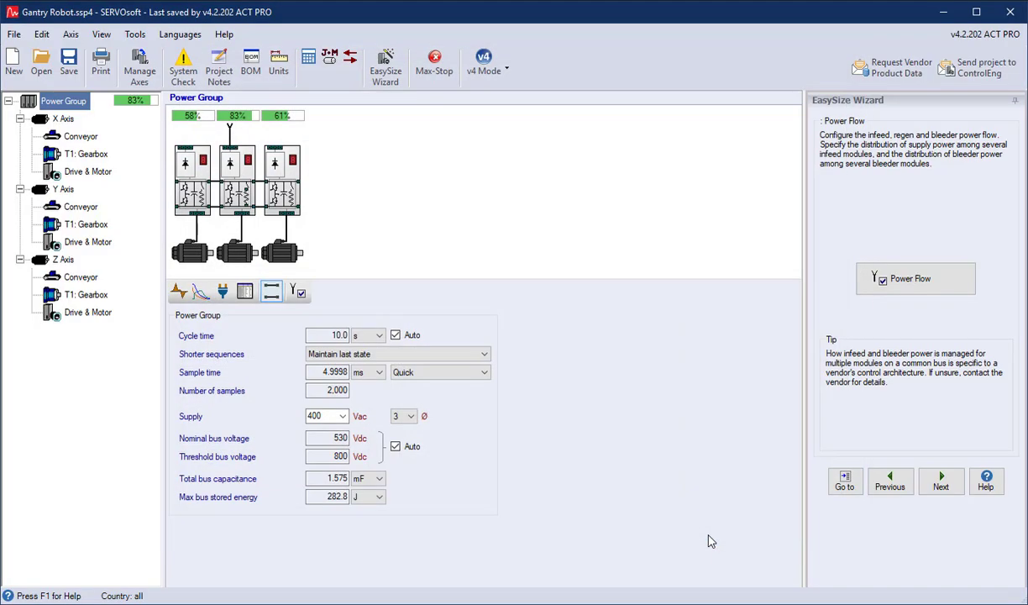
{"action": "left_click", "coordinate": [223, 296]}
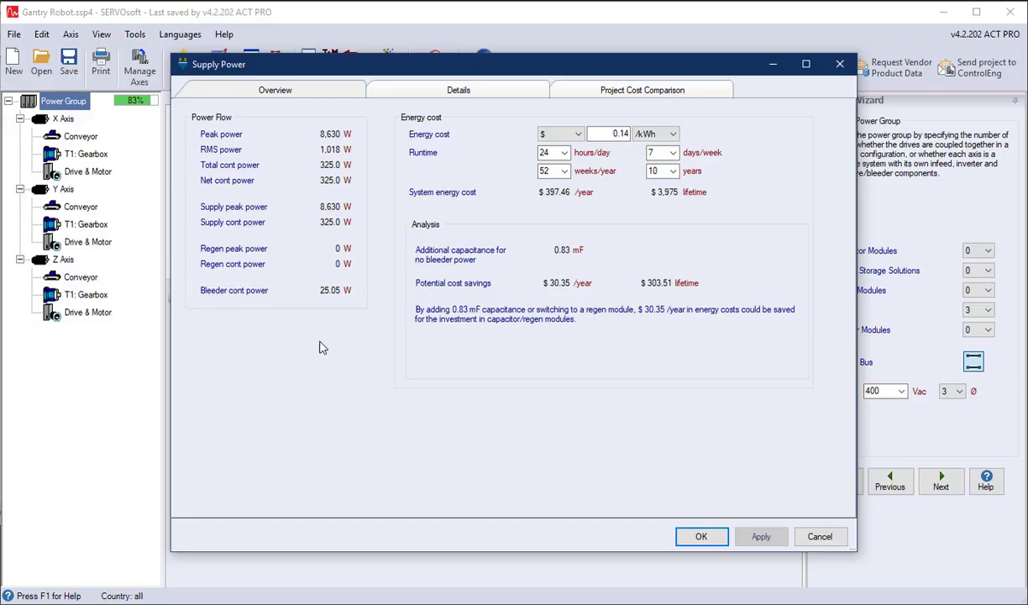
{"action": "left_click", "coordinate": [718, 537]}
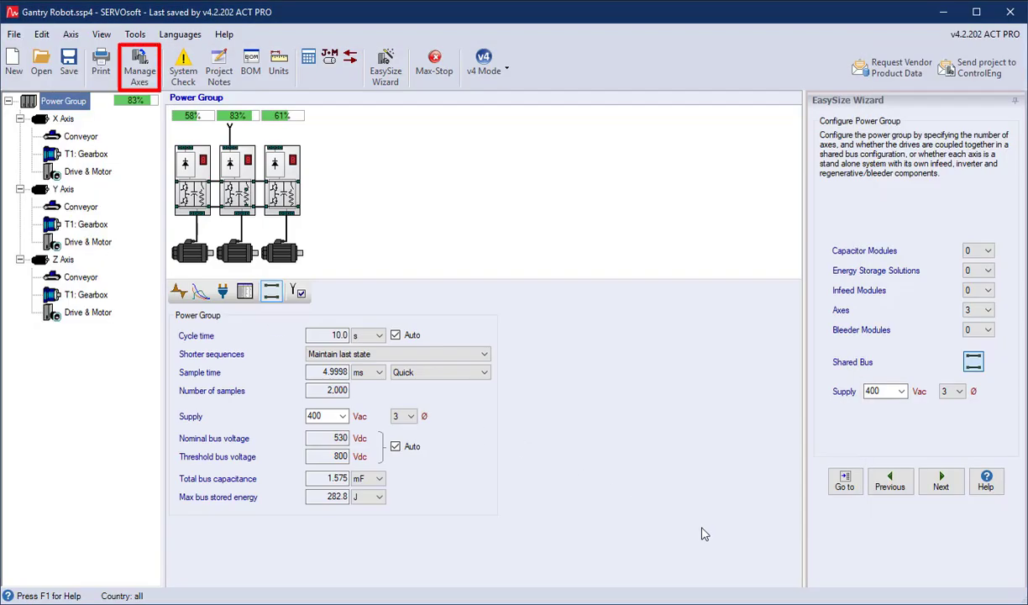
Step: Add a capacitor module to the power group ahead of the X Axis
{"action": "left_click", "coordinate": [137, 73]}
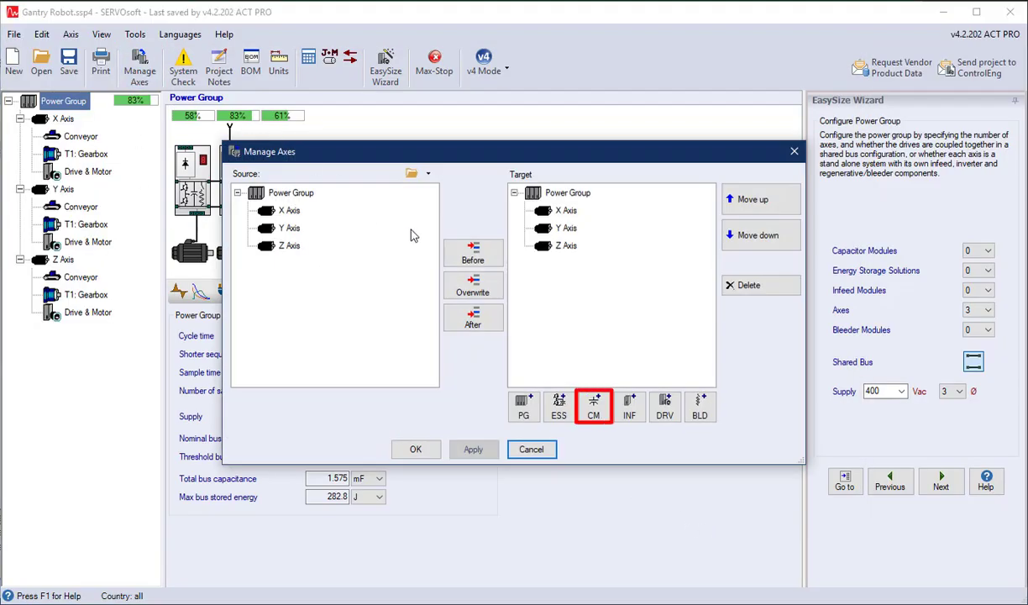
{"action": "left_click", "coordinate": [594, 409]}
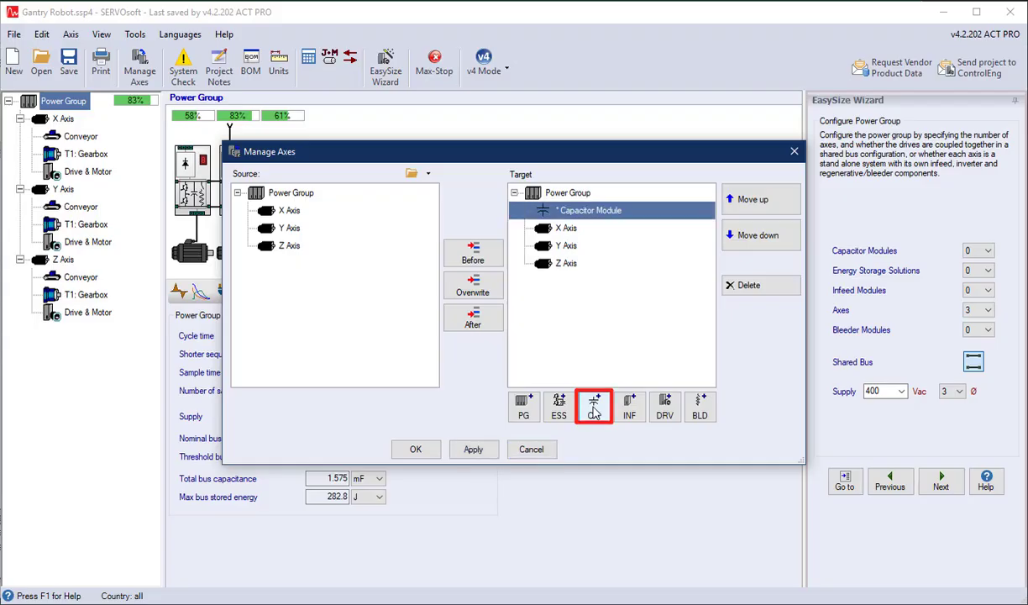
{"action": "left_click", "coordinate": [416, 448]}
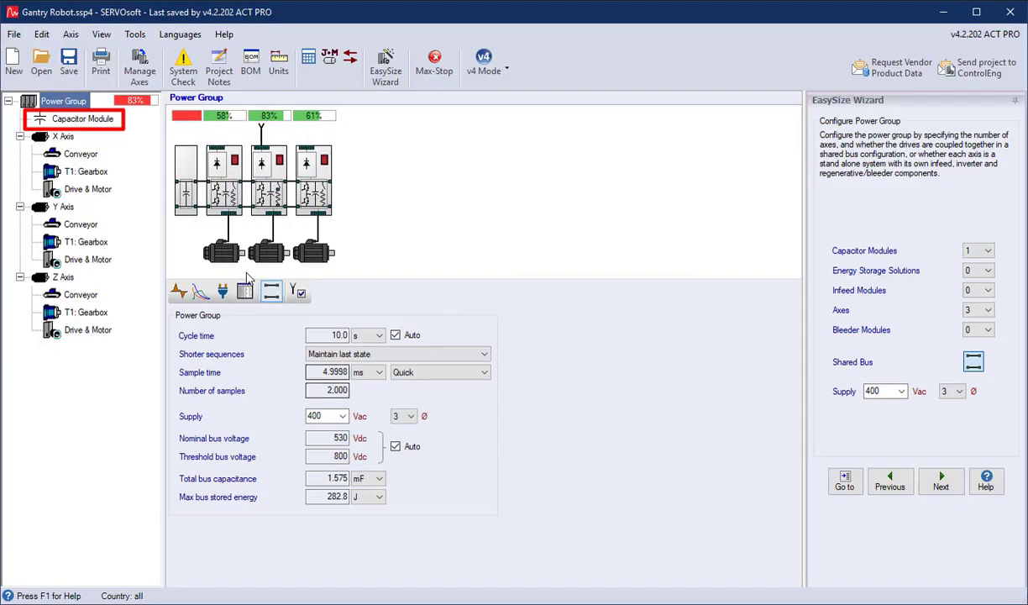
Step: Open the database for the new capacitor module and add a vendor filter for B&R
{"action": "left_click", "coordinate": [92, 124]}
{"action": "left_click", "coordinate": [187, 299]}
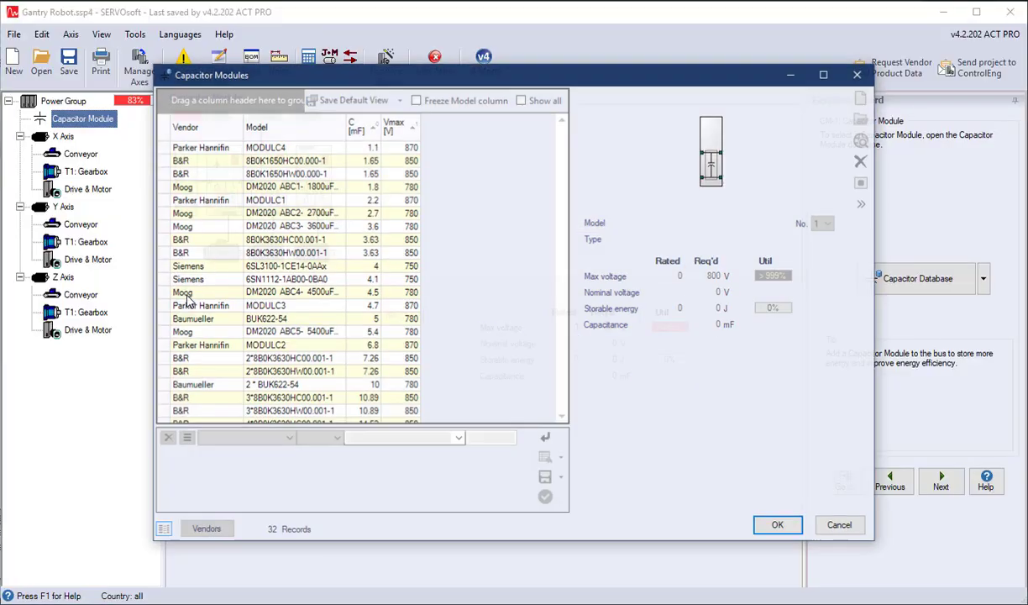
{"action": "left_click", "coordinate": [289, 437]}
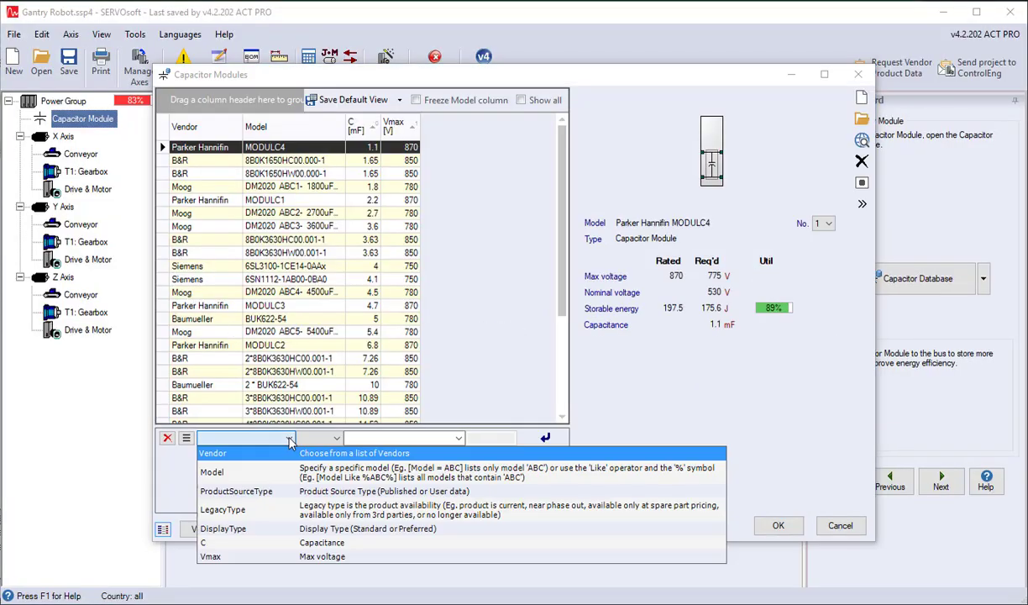
{"action": "left_click", "coordinate": [210, 454]}
{"action": "left_click", "coordinate": [456, 442]}
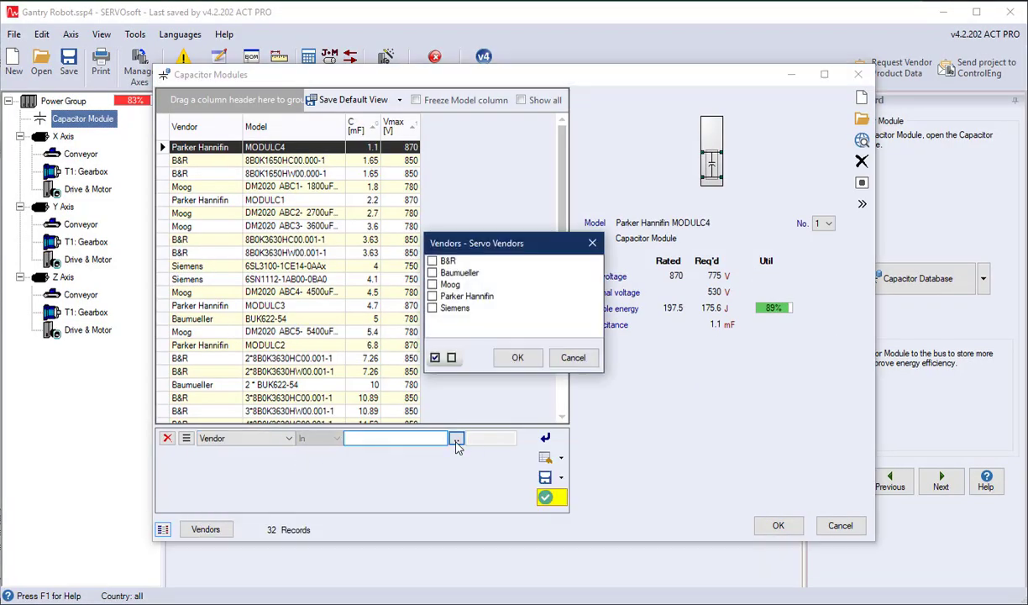
{"action": "left_click", "coordinate": [431, 261]}
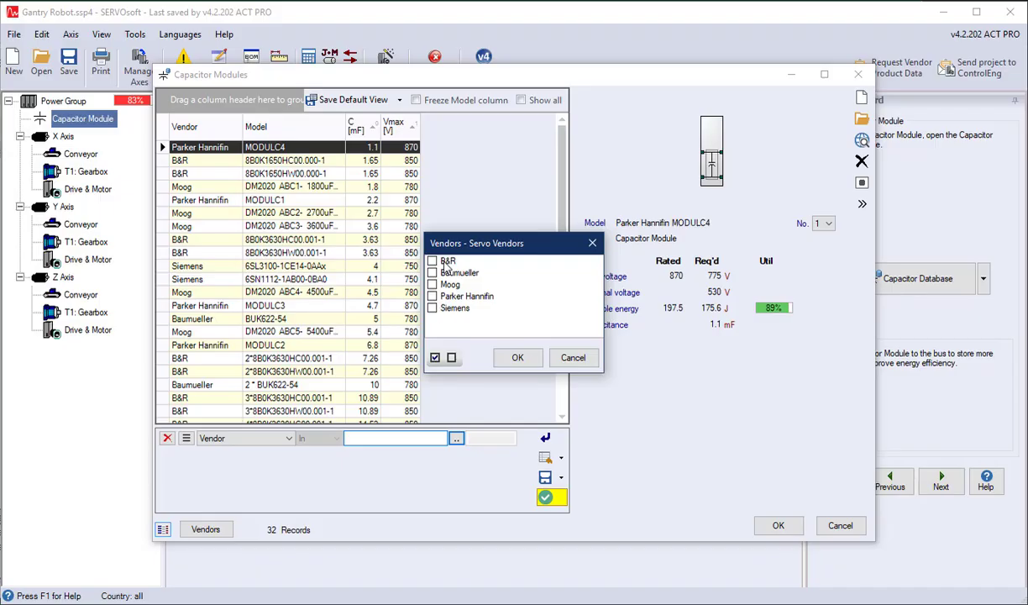
{"action": "left_click", "coordinate": [518, 357]}
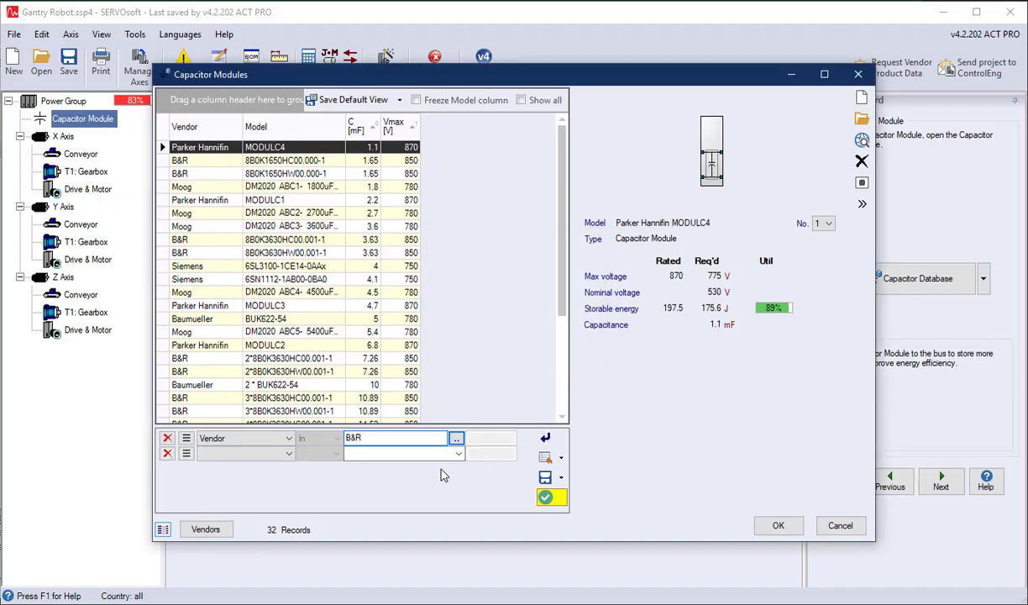
Step: Filter the capacitor modules to capacitance above 0.83 mF and choose the B&R 8B0K1650HC00.000-1
{"action": "left_click", "coordinate": [286, 453]}
{"action": "left_click", "coordinate": [300, 557]}
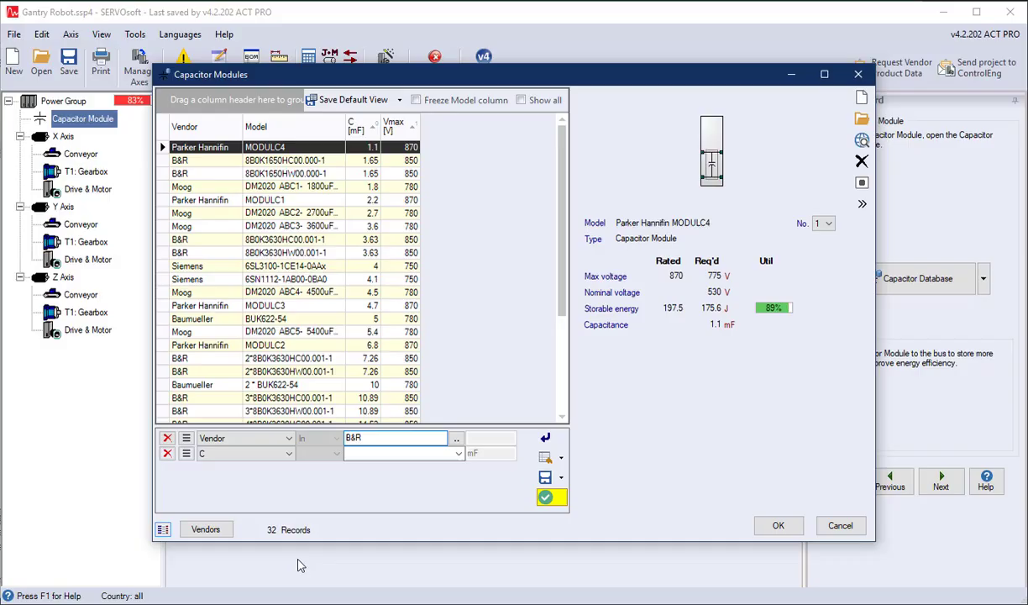
{"action": "left_click", "coordinate": [335, 453]}
{"action": "left_click", "coordinate": [317, 482]}
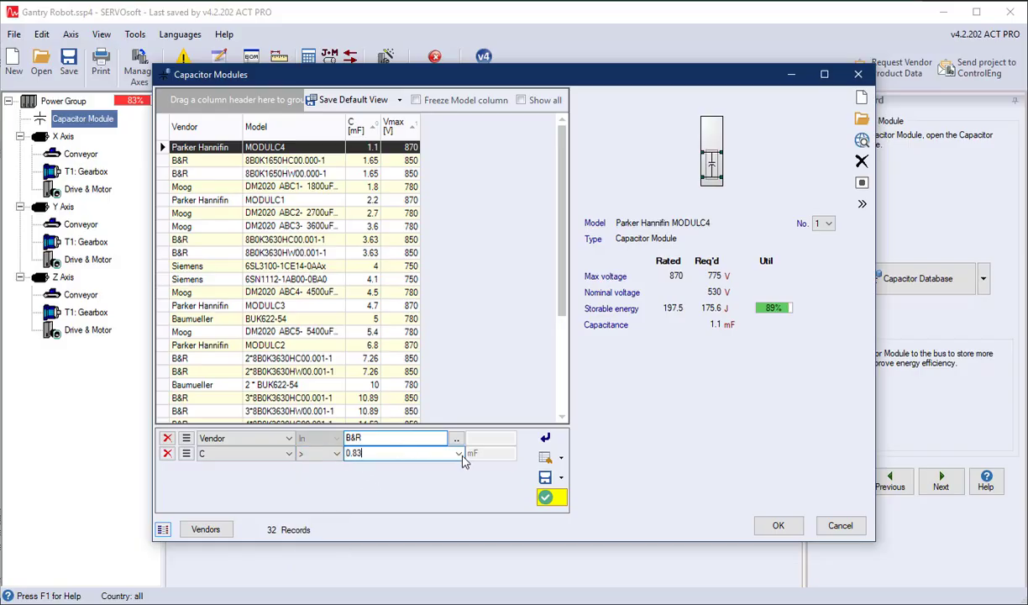
{"action": "left_click", "coordinate": [547, 498]}
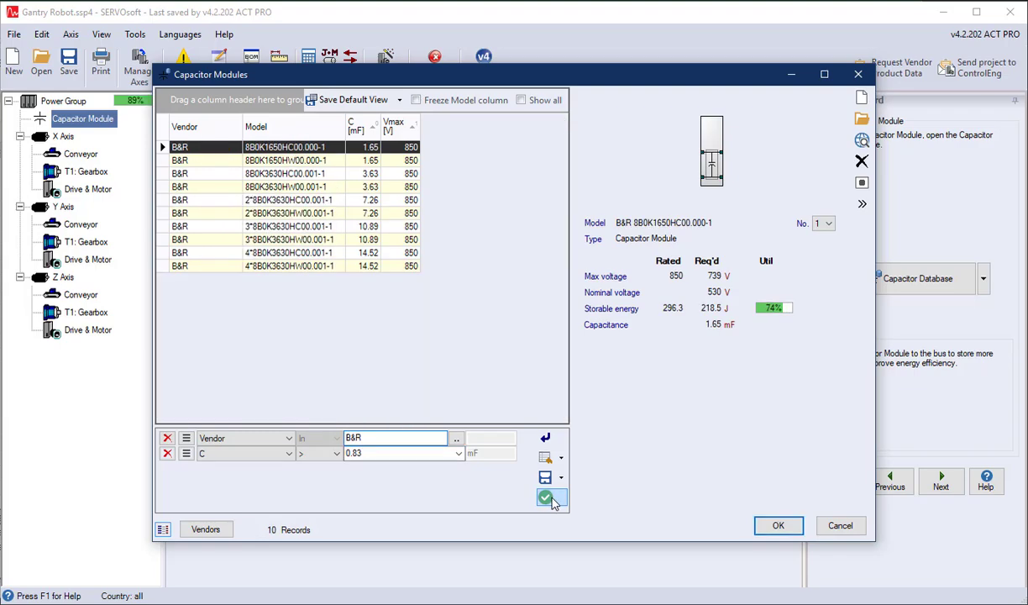
{"action": "left_click", "coordinate": [388, 141]}
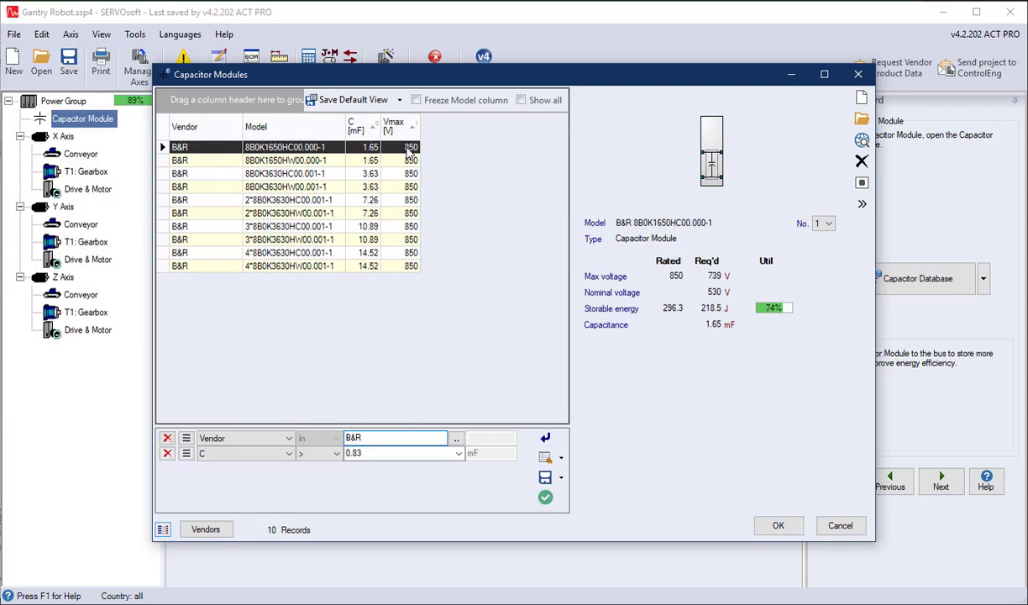
{"action": "left_click", "coordinate": [777, 525]}
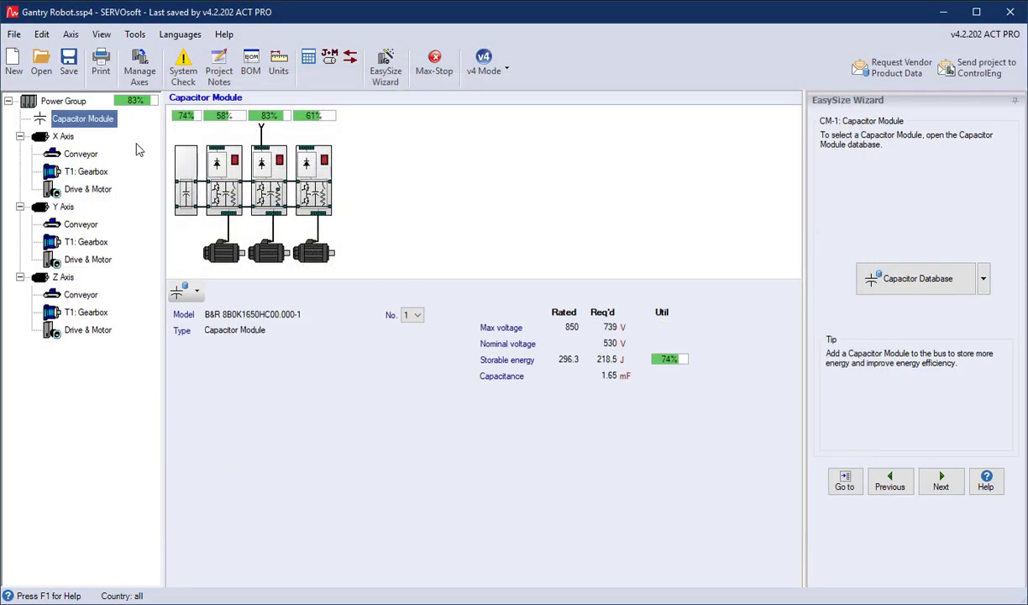
Step: Check the power group's bleeder power, energy cost and potential savings with the capacitor module in place
{"action": "left_click", "coordinate": [84, 100]}
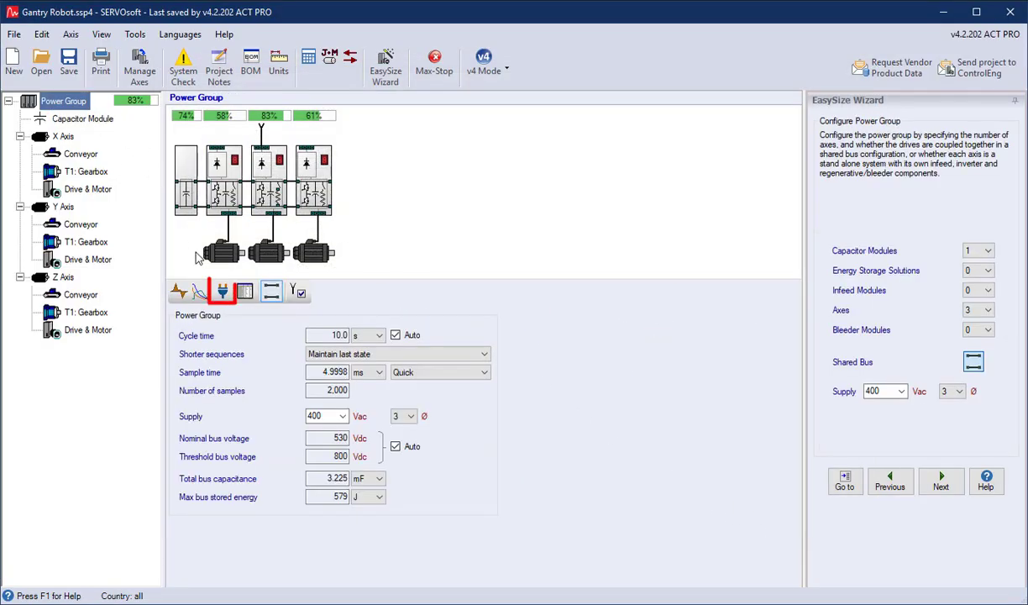
{"action": "left_click", "coordinate": [223, 290]}
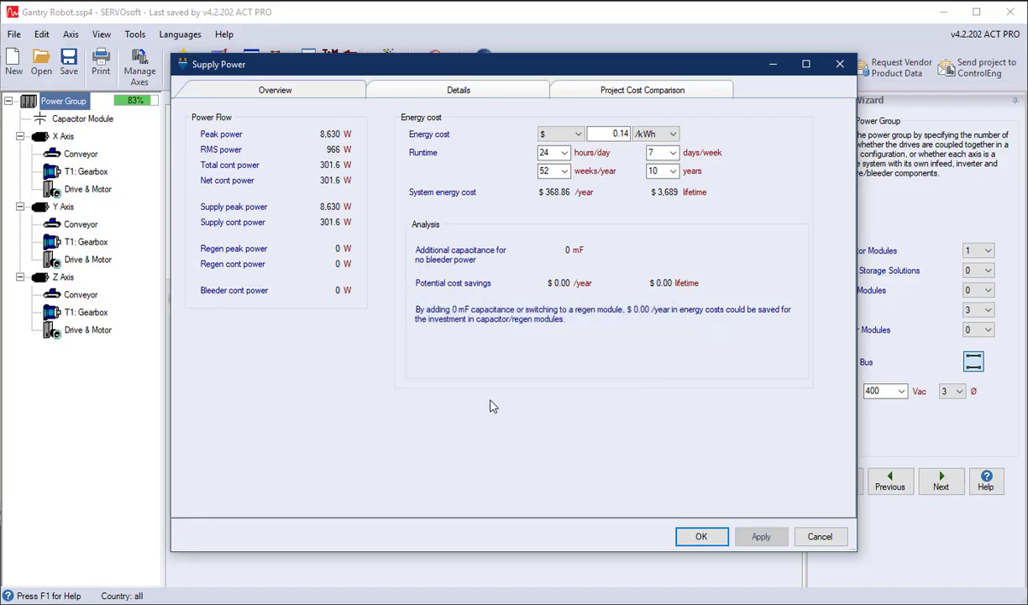
{"action": "left_click", "coordinate": [700, 537]}
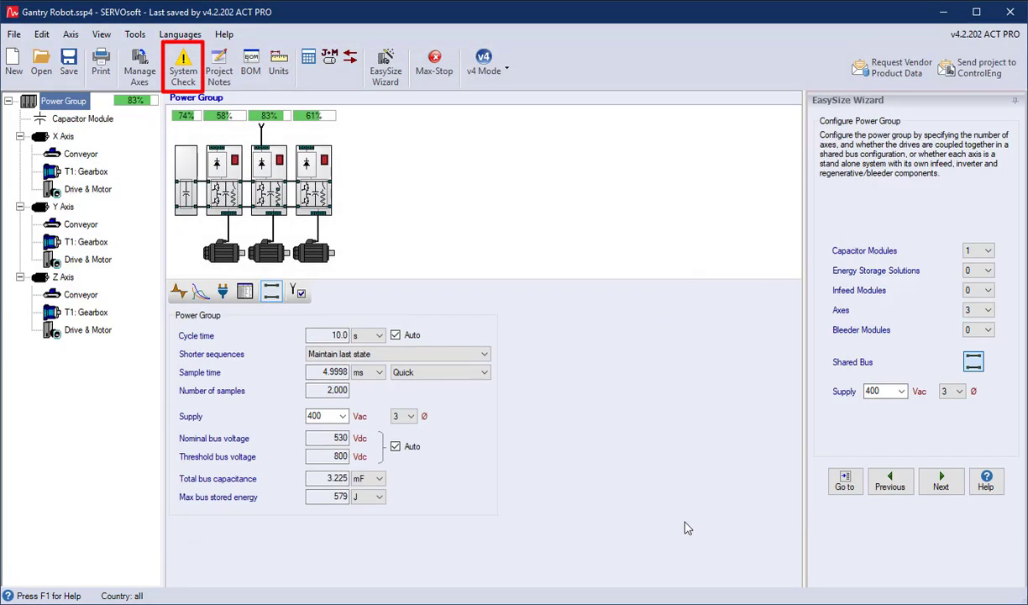
Step: Run the system check and review the alarms for the power group, capacitor module and all three axes
{"action": "left_click", "coordinate": [183, 67]}
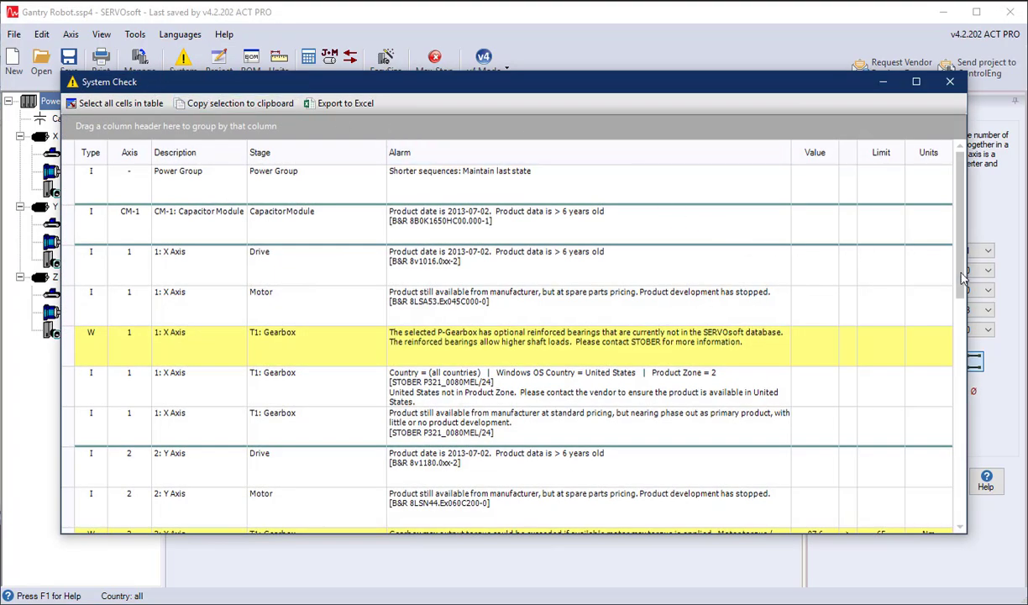
{"action": "left_click_drag", "start_coordinate": [964, 277], "coordinate": [1001, 529]}
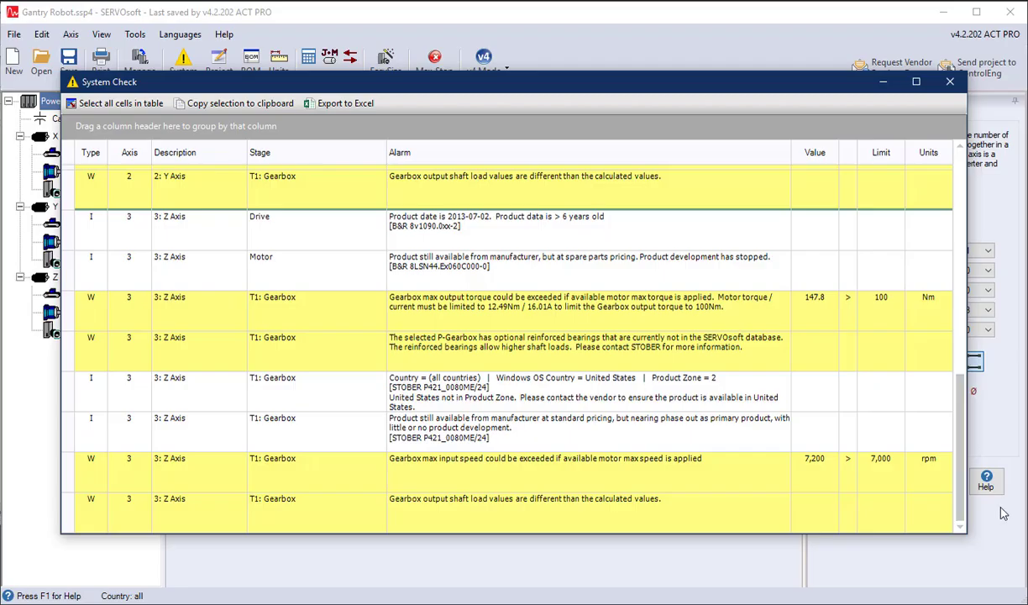
Step: Close the system check, open the bill of material and group it by axis to view the X Axis items
{"action": "left_click", "coordinate": [949, 81]}
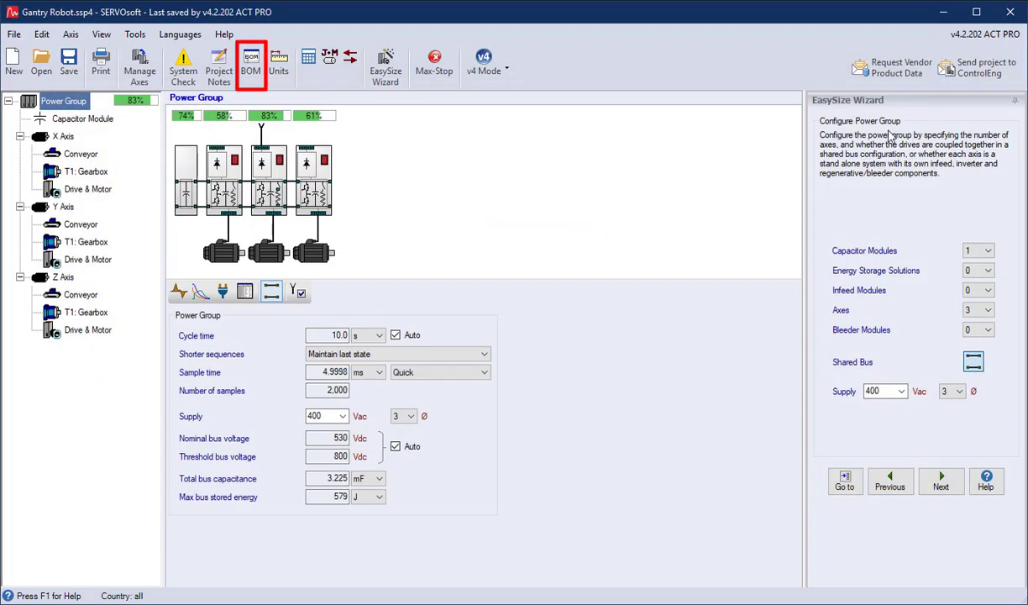
{"action": "left_click", "coordinate": [251, 69]}
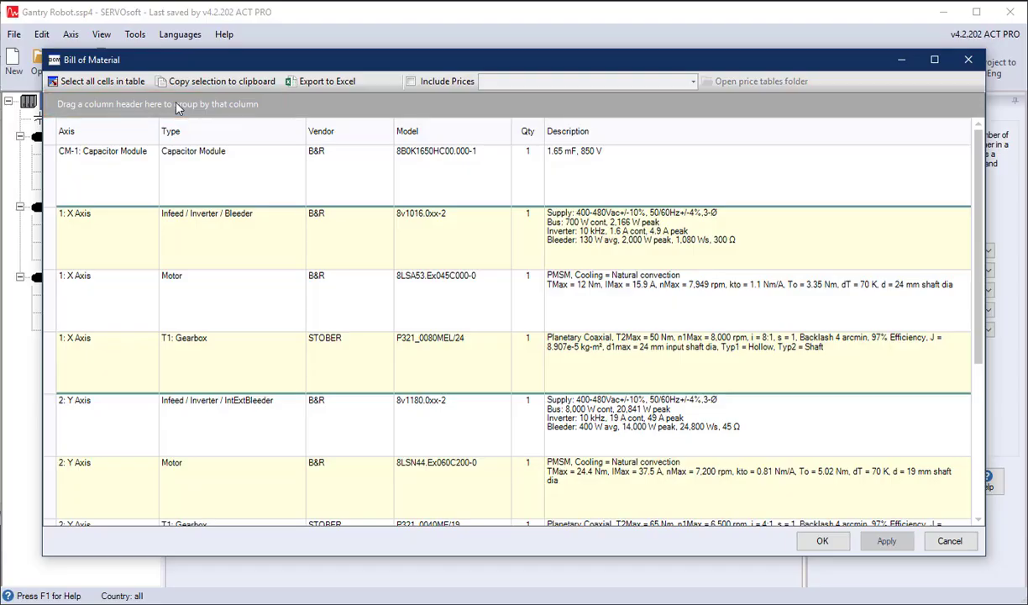
{"action": "left_click_drag", "start_coordinate": [138, 132], "coordinate": [142, 104]}
{"action": "left_click", "coordinate": [62, 155]}
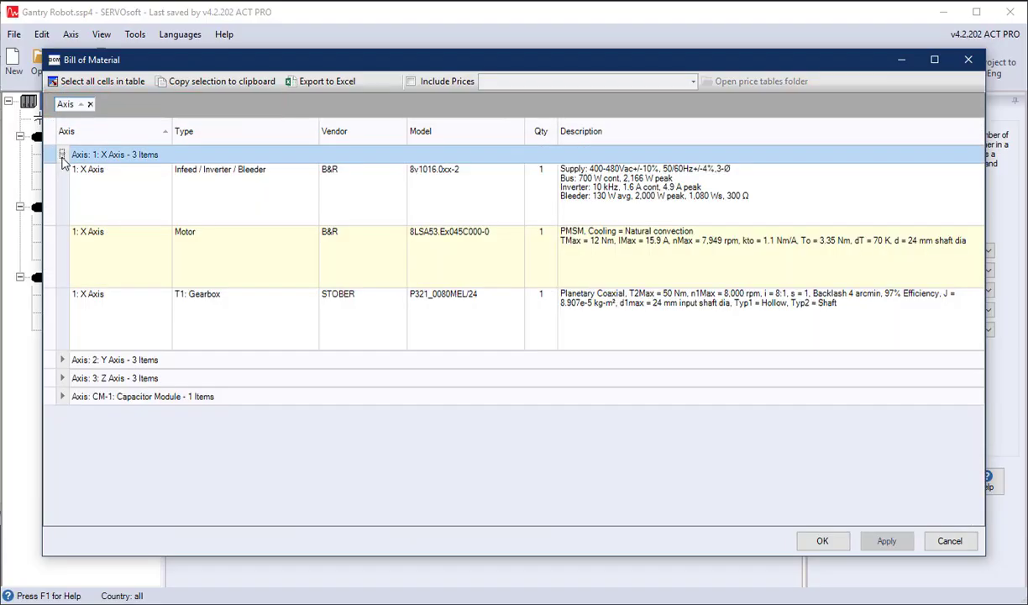
Step: Regroup the bill of material by vendor to view the STOBER items, restore the ungrouped list and close it
{"action": "left_click_drag", "start_coordinate": [66, 104], "coordinate": [74, 131]}
{"action": "left_click_drag", "start_coordinate": [351, 140], "coordinate": [252, 103]}
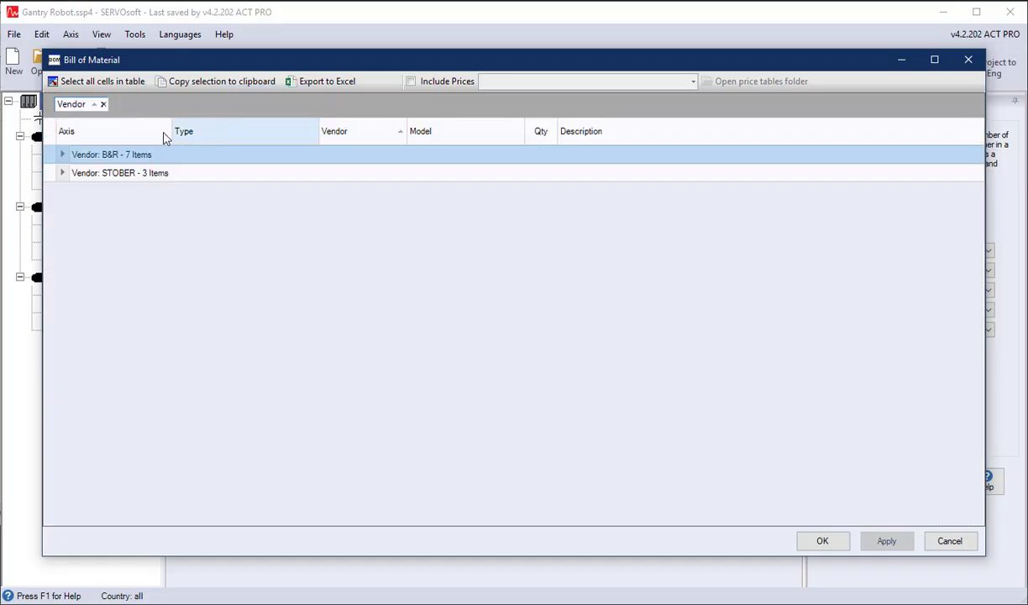
{"action": "left_click", "coordinate": [62, 172]}
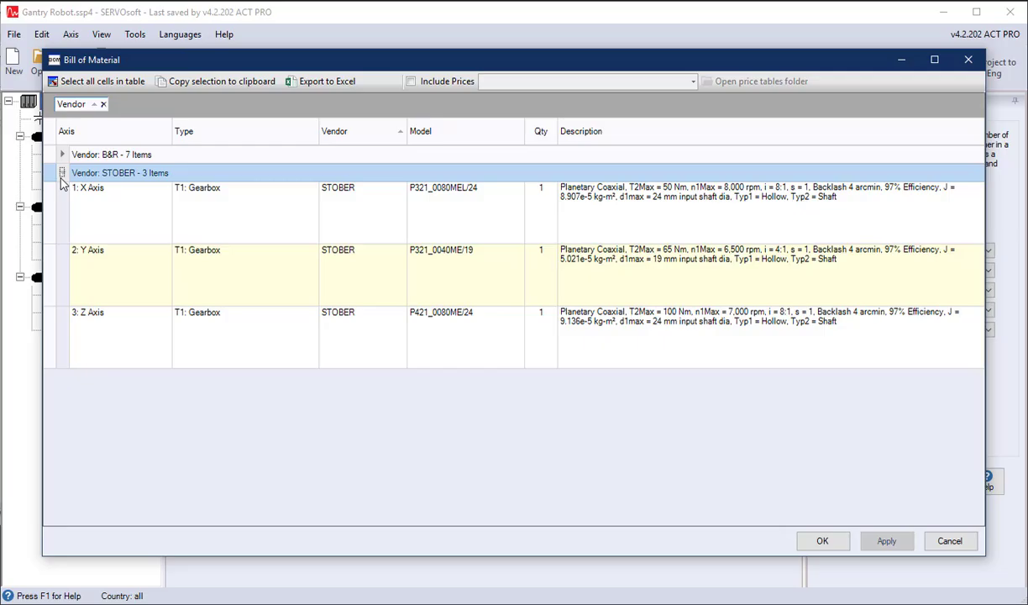
{"action": "left_click_drag", "start_coordinate": [72, 104], "coordinate": [140, 128]}
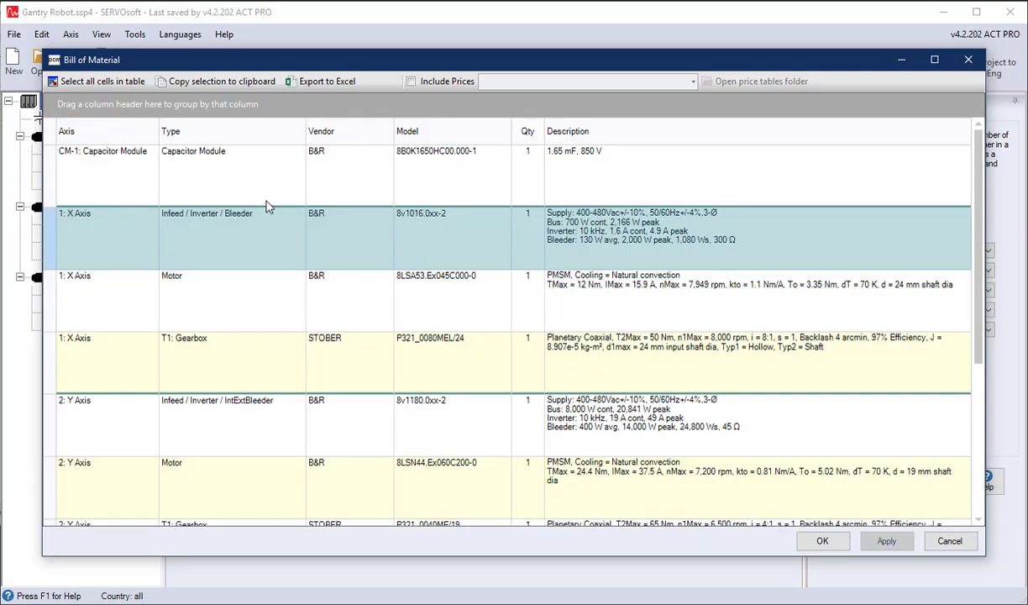
{"action": "left_click", "coordinate": [822, 540]}
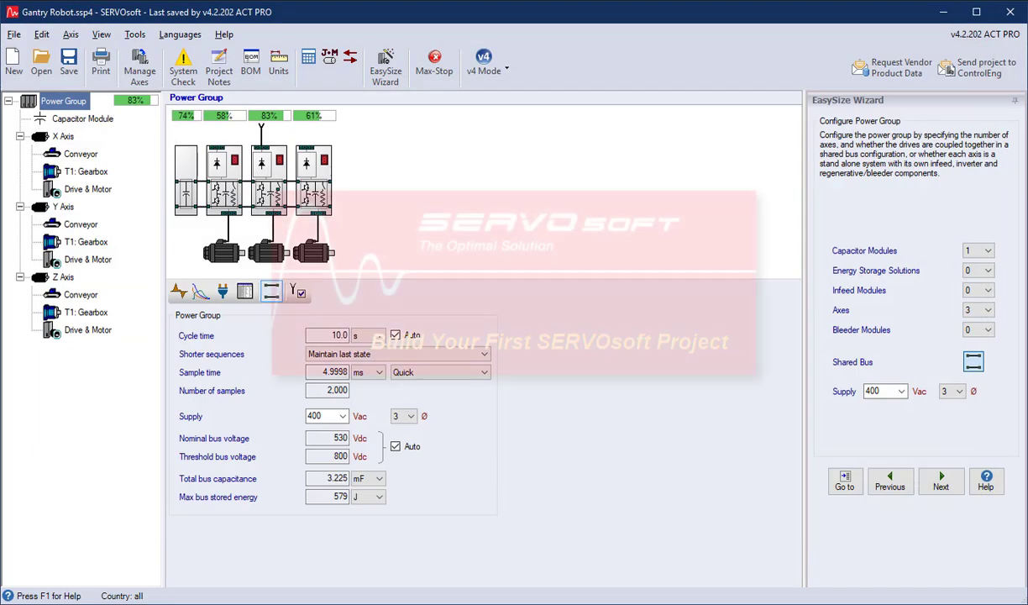